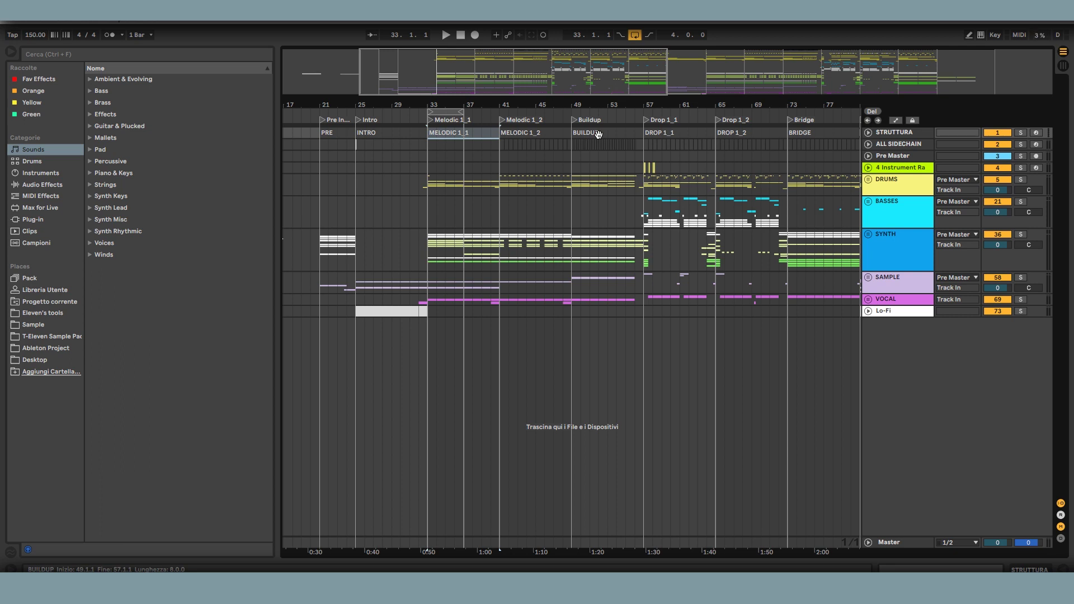
# Step: Look over the song's section locators from Melodic 1_1 through to End Tail
pyautogui.hscroll(3, 596, 165)
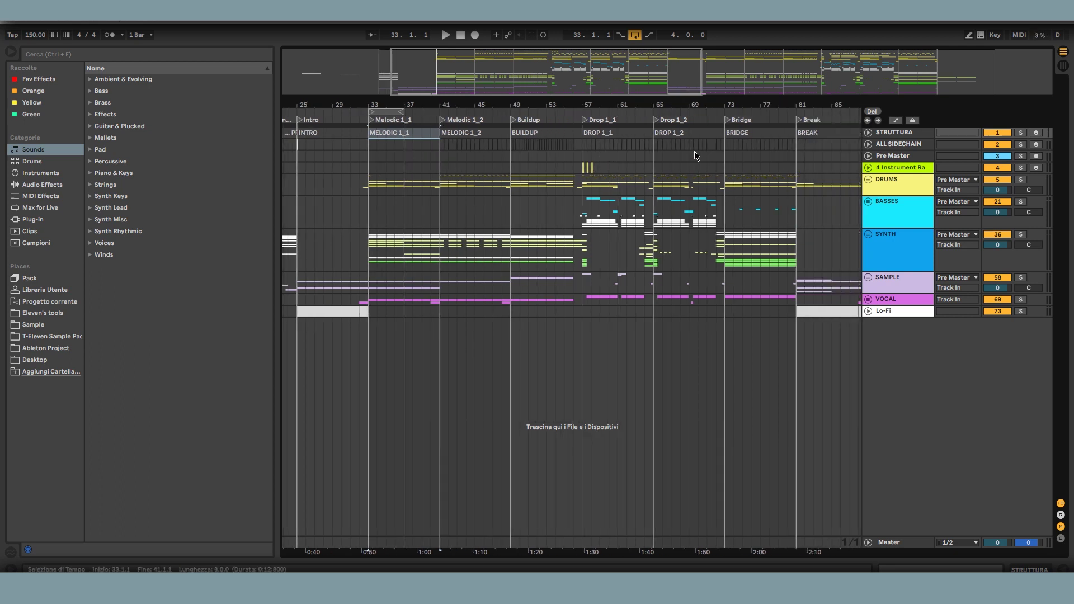
pyautogui.moveTo(729, 99); pyautogui.dragTo(467, 103)
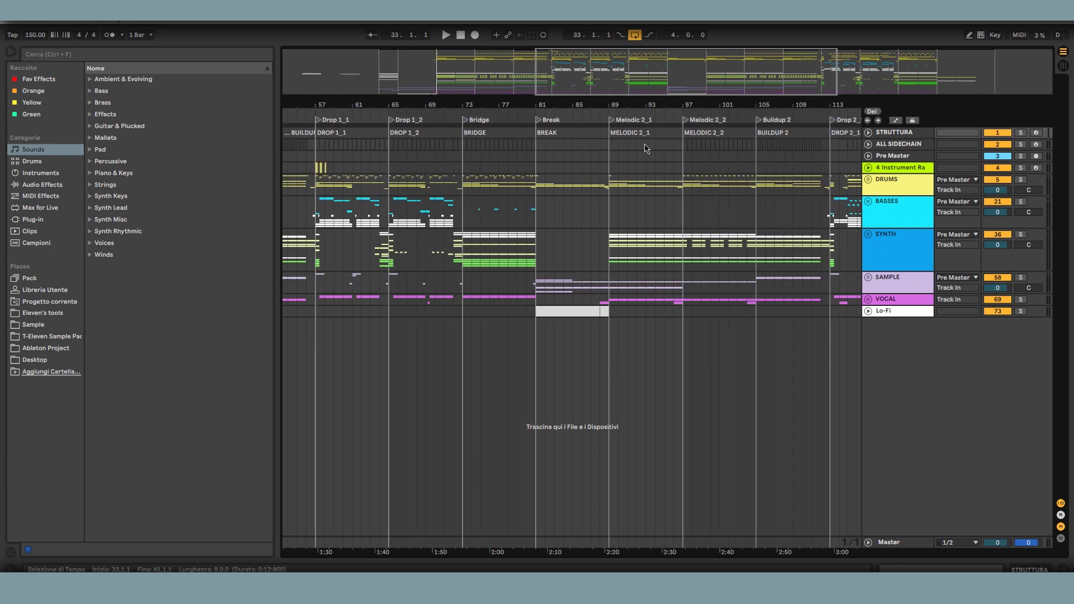
pyautogui.hscroll(6, 646, 147)
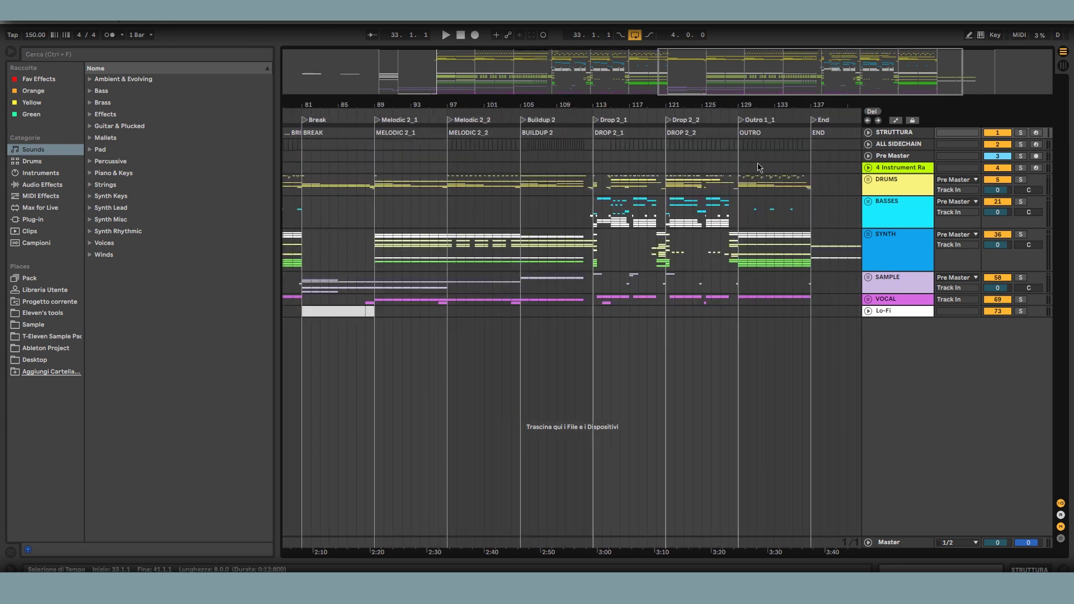
pyautogui.scroll(-5, 758, 166)
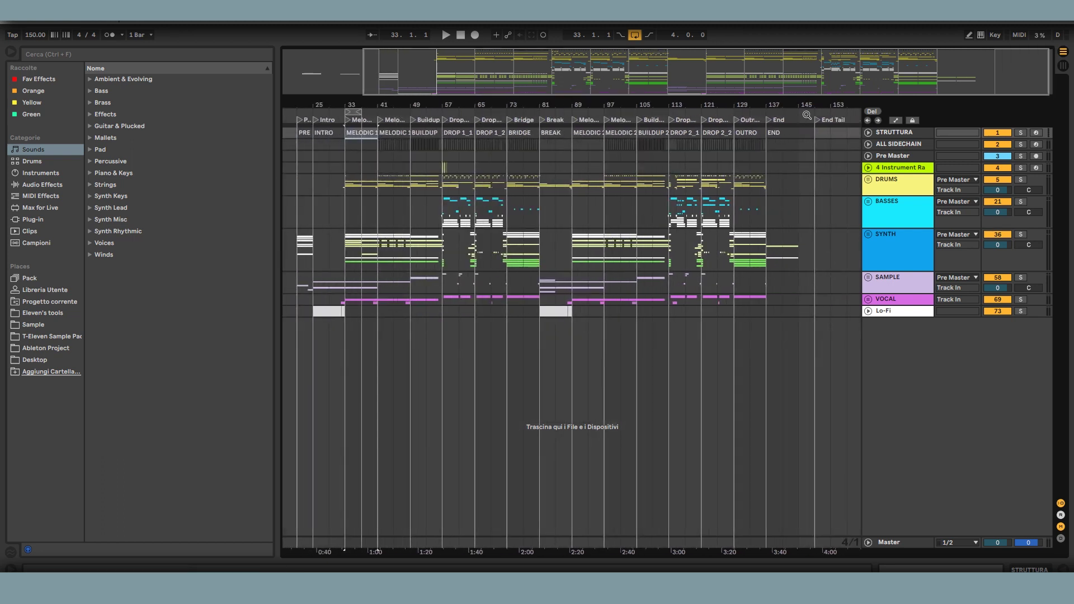
# Step: Add three locators after End Tail, at bar positions 157, 161 and 165.3
pyautogui.moveTo(817, 107); pyautogui.dragTo(814, 107)
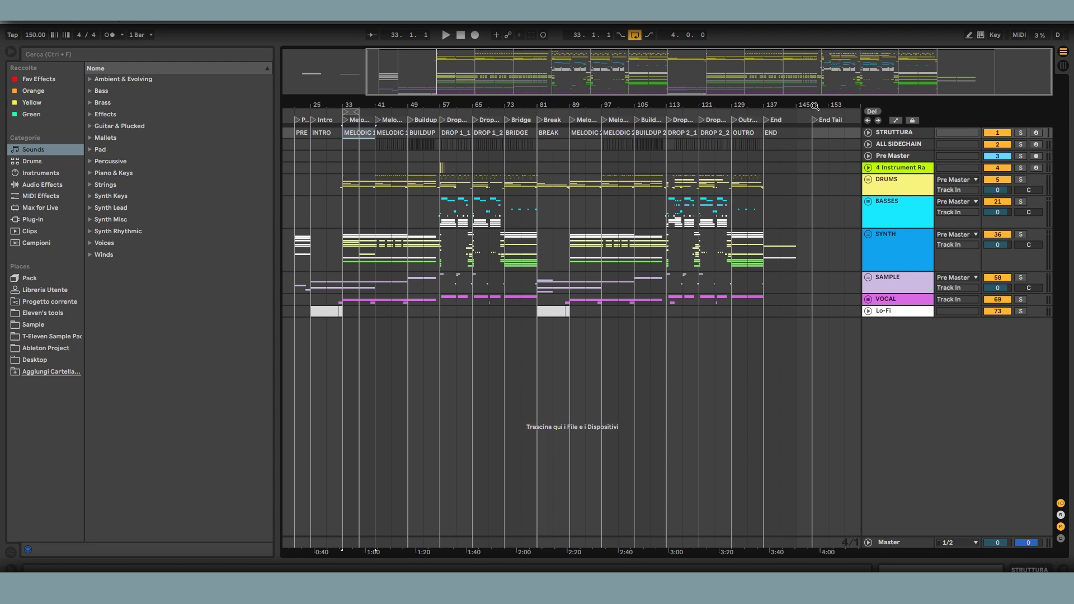
pyautogui.moveTo(815, 106); pyautogui.dragTo(829, 103)
pyautogui.click(796, 132)
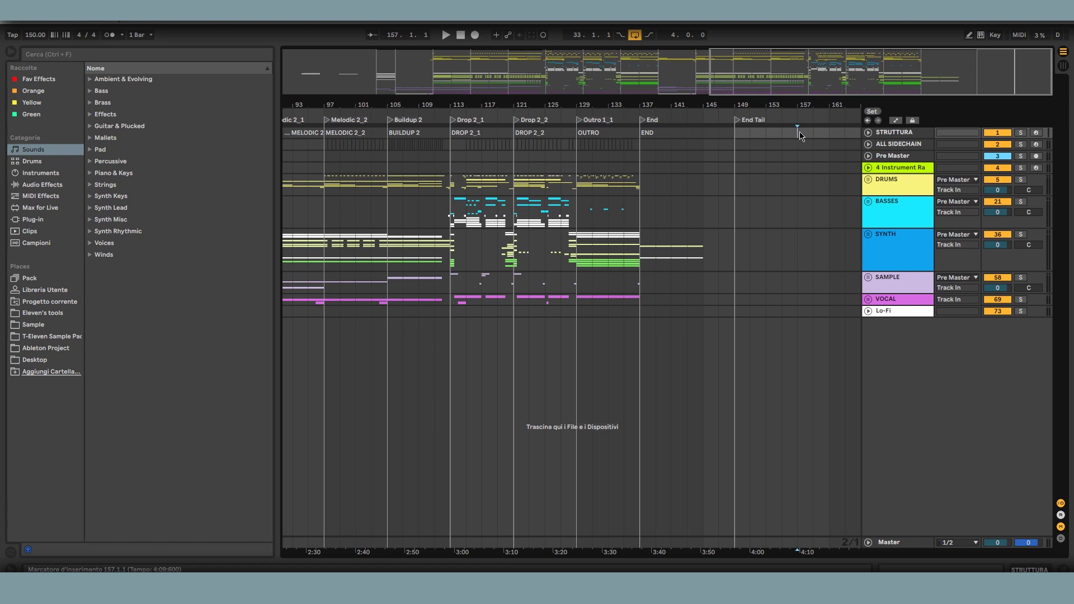
pyautogui.click(875, 111)
pyautogui.click(827, 134)
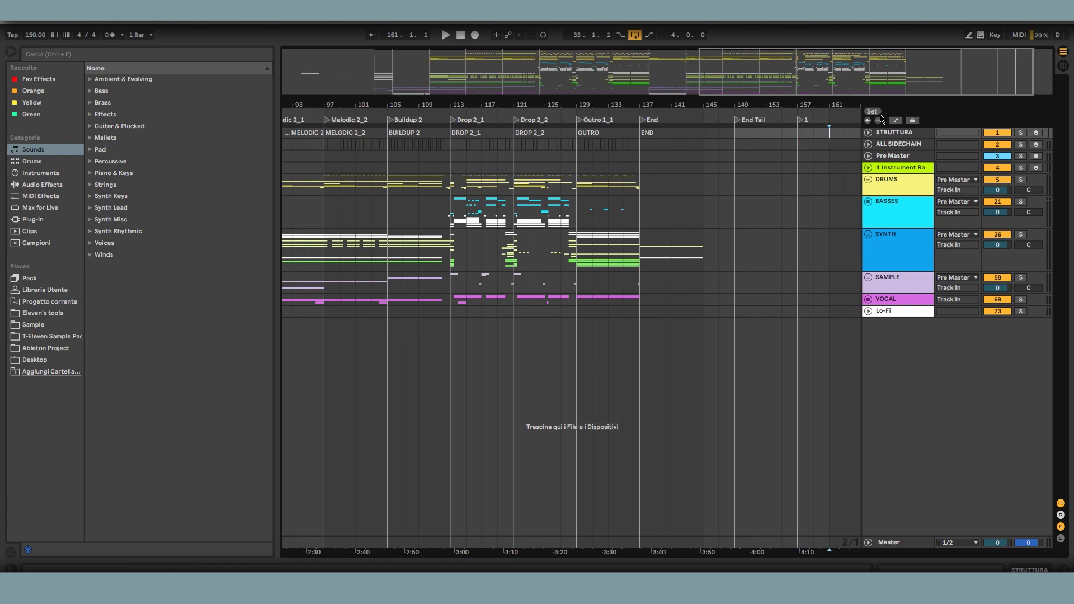
pyautogui.click(874, 112)
pyautogui.moveTo(842, 106)
pyautogui.mouseDown()
pyautogui.moveTo(816, 140)
pyautogui.moveTo(724, 140)
pyautogui.mouseUp()
pyautogui.click(784, 134)
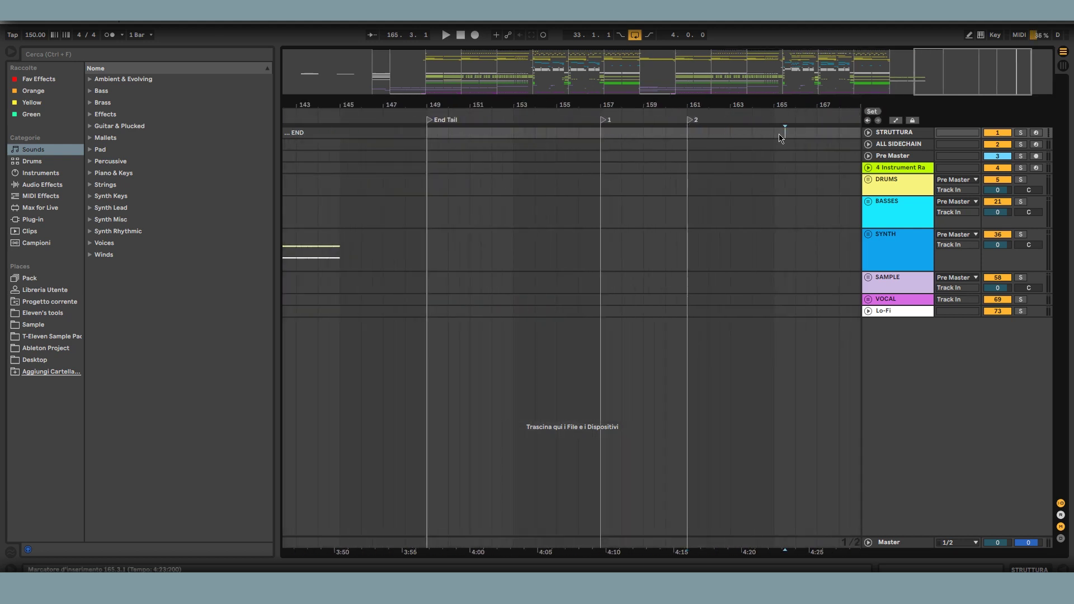
pyautogui.click(872, 111)
# Step: Rename the new locator at bar 157 as Intro
pyautogui.click(604, 122)
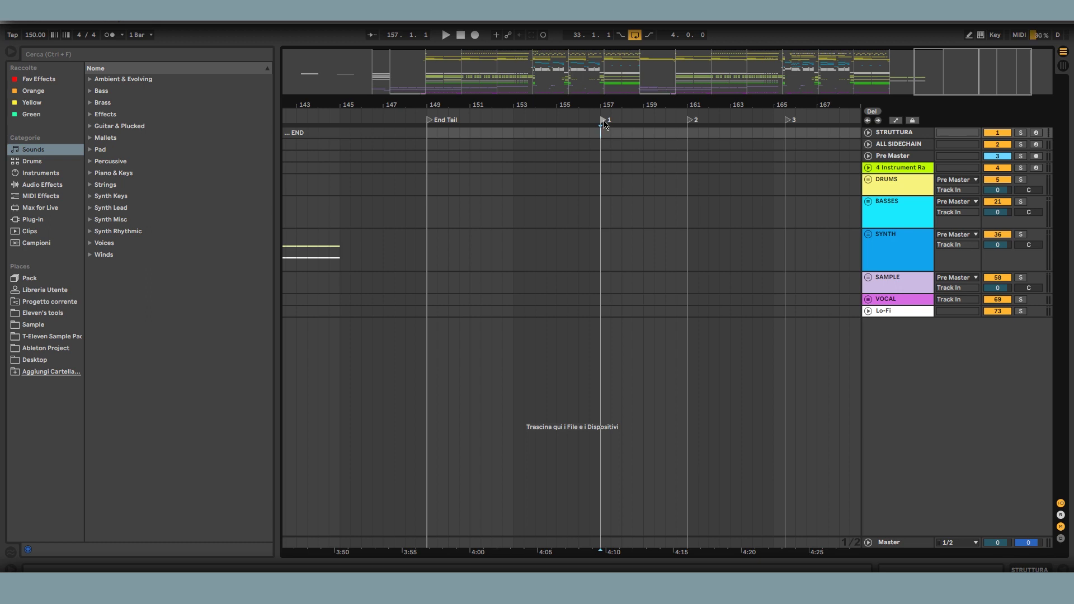
pyautogui.rightClick(605, 123)
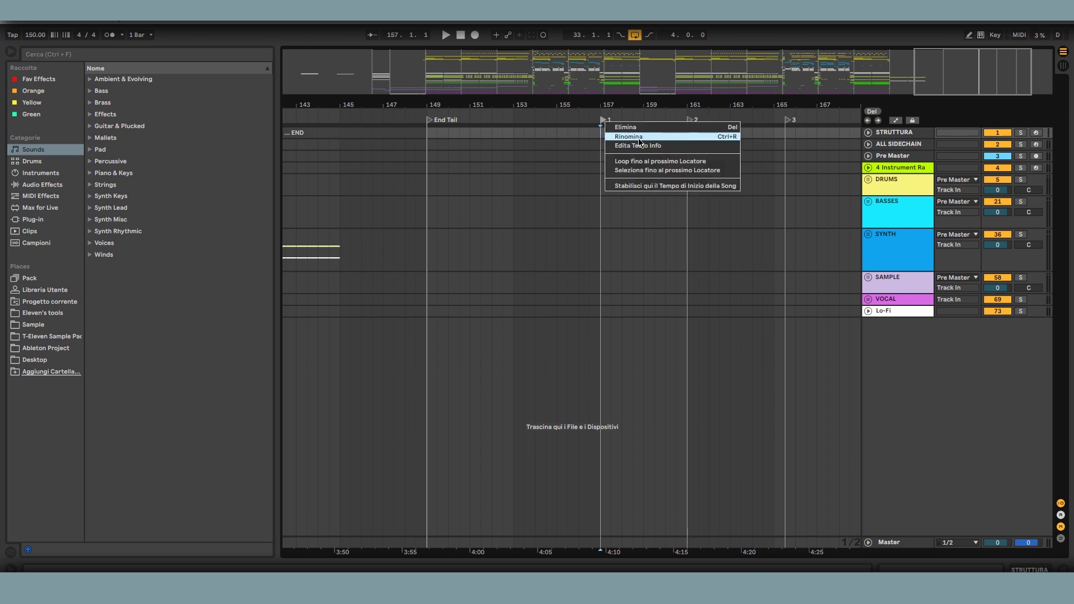
pyautogui.click(602, 120)
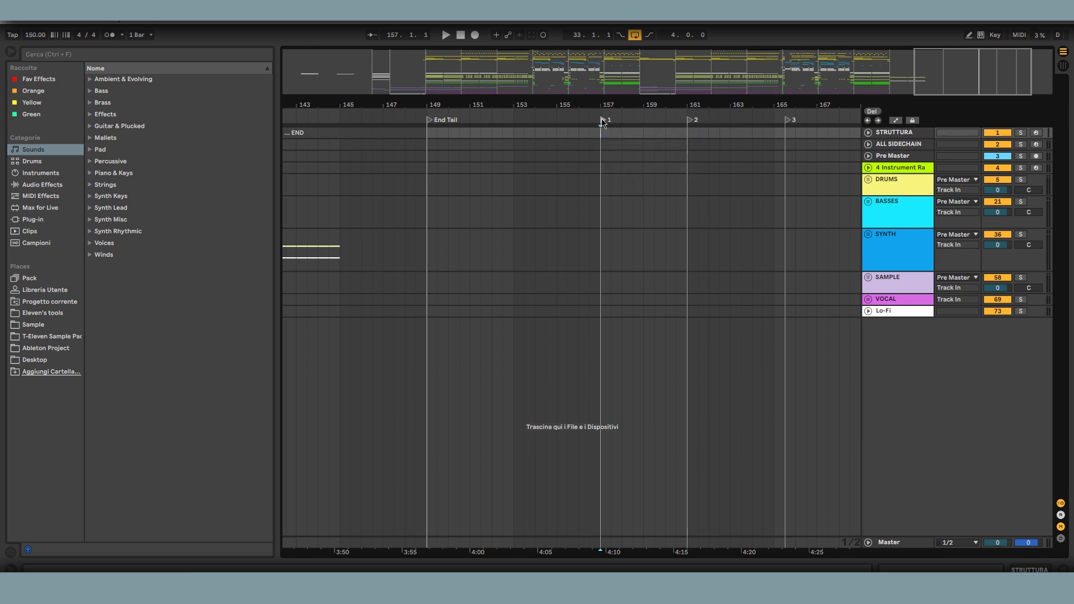
pyautogui.hotkey('ctrl', 'r')
pyautogui.write('Intro')
pyautogui.press('Return')
# Step: Rename the two locators following the new Intro locator as verse and drop
pyautogui.rightClick(603, 123)
pyautogui.click(629, 138)
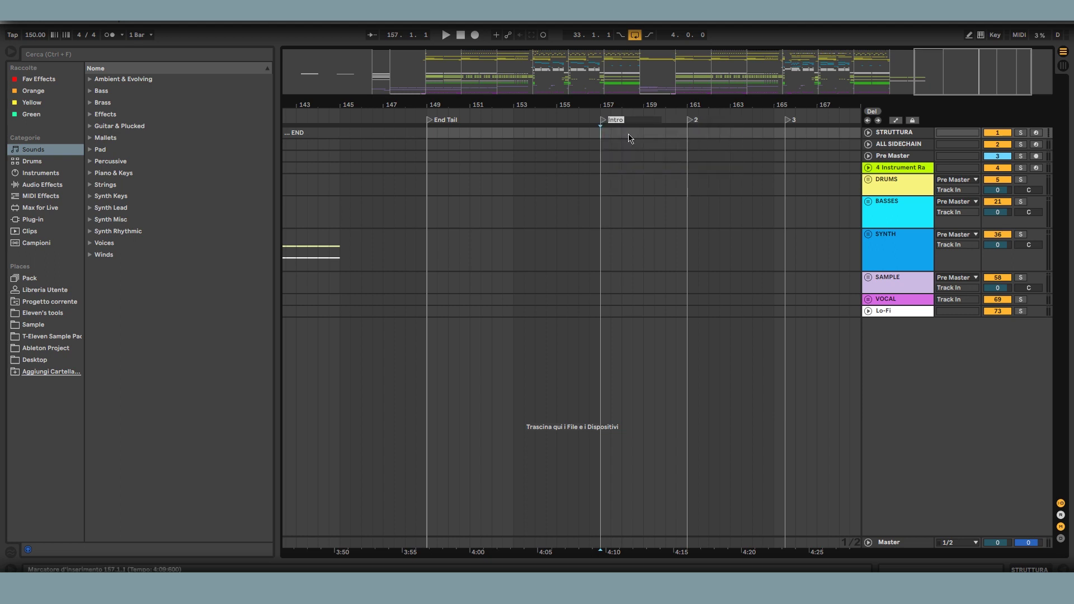
pyautogui.press('Tab')
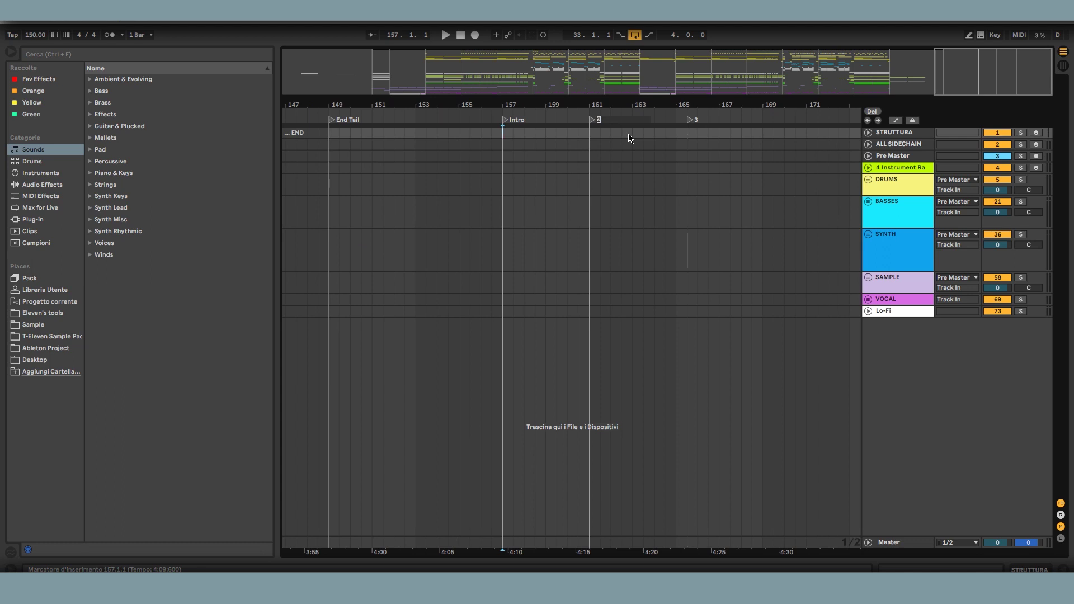
pyautogui.write('verse')
pyautogui.press('Tab')
pyautogui.write('drop')
pyautogui.press('Return')
# Step: Place the insertion marker on the drop locator and at bar 169, and jump back to the verse locator
pyautogui.moveTo(730, 134); pyautogui.dragTo(491, 134)
pyautogui.moveTo(687, 106)
pyautogui.mouseDown()
pyautogui.moveTo(773, 107)
pyautogui.moveTo(685, 107)
pyautogui.mouseUp()
pyautogui.click(685, 127)
pyautogui.click(686, 126)
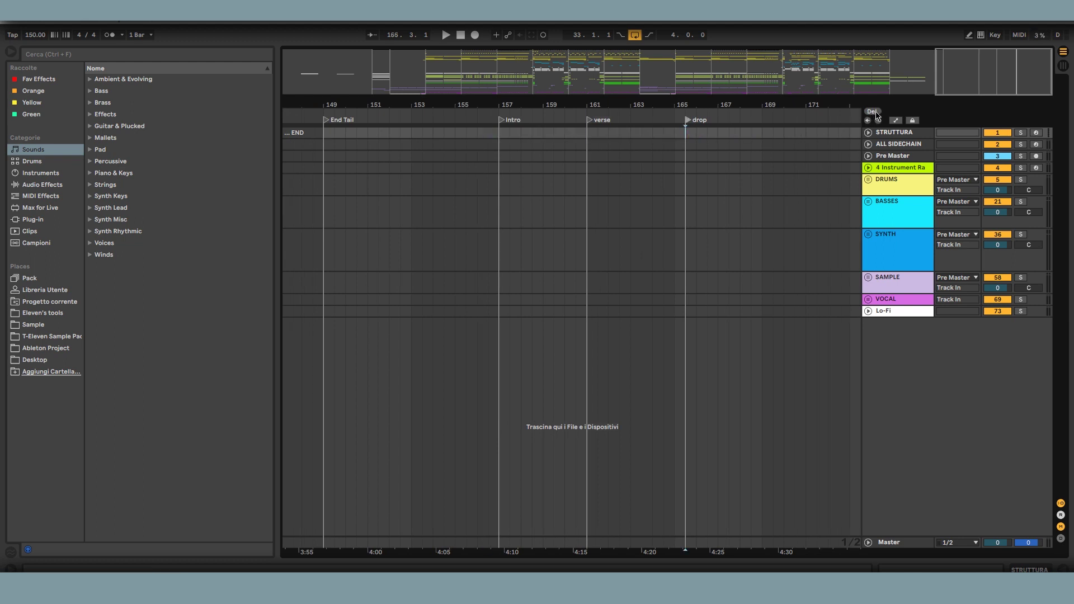
pyautogui.click(763, 133)
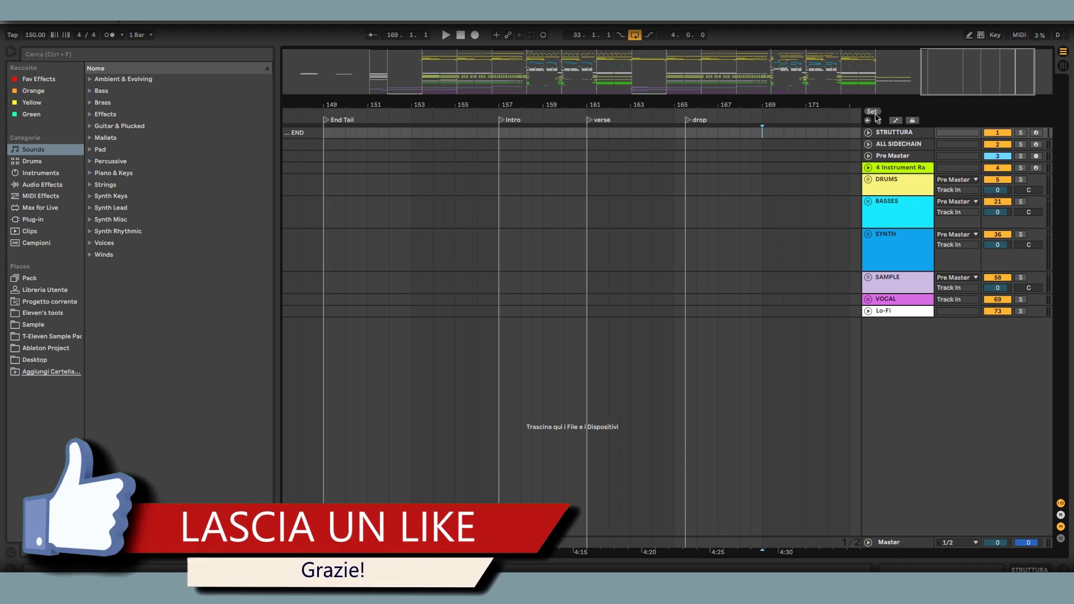
pyautogui.click(689, 119)
pyautogui.click(866, 119)
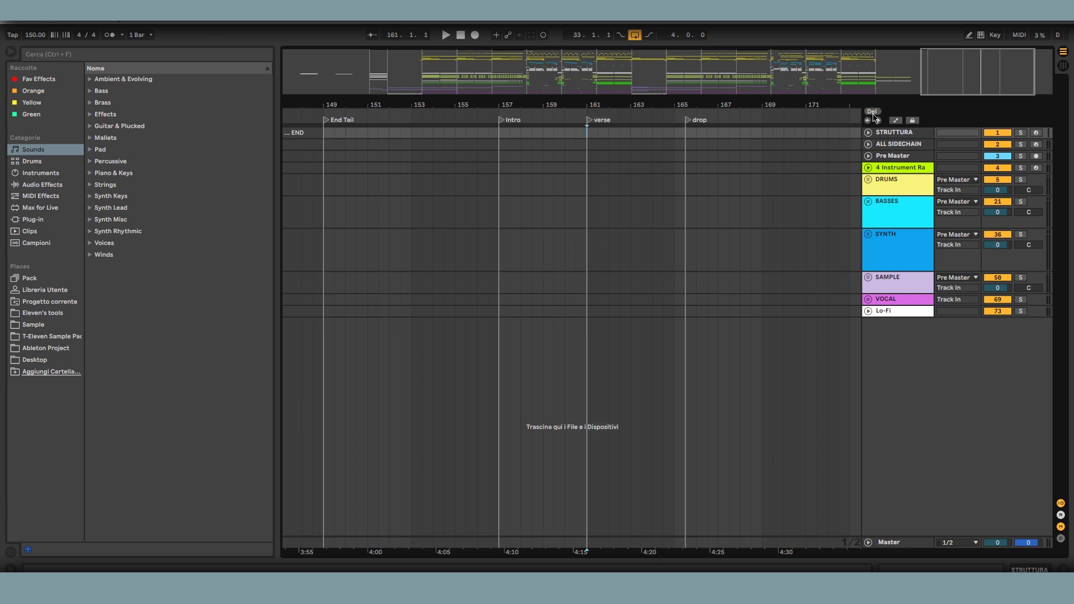
# Step: Map the L key to the Set Locator control in key mapping mode
pyautogui.click(729, 133)
pyautogui.rightClick(877, 113)
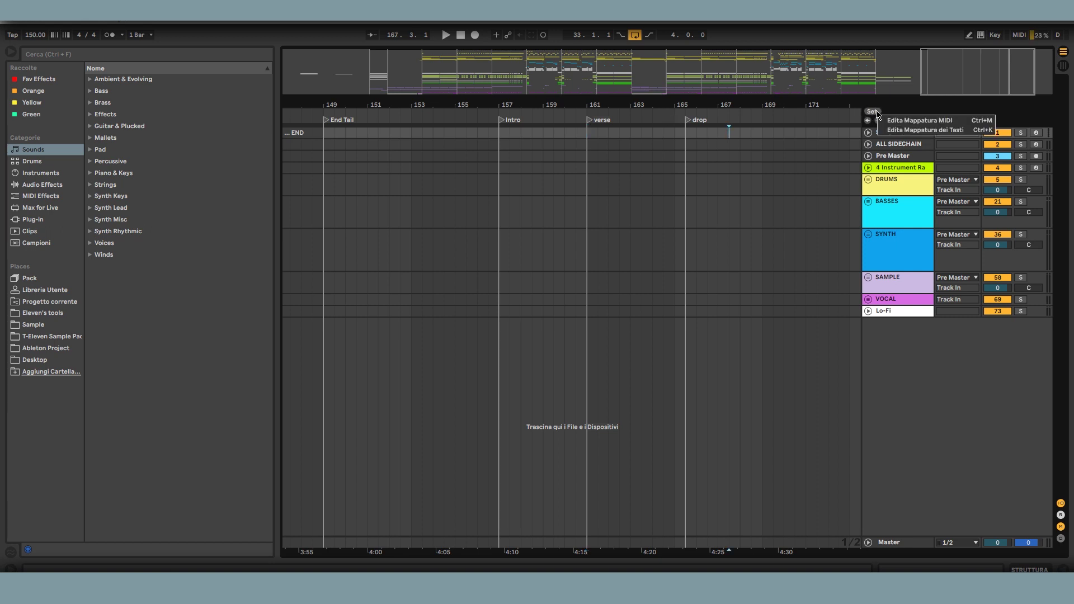
pyautogui.click(925, 126)
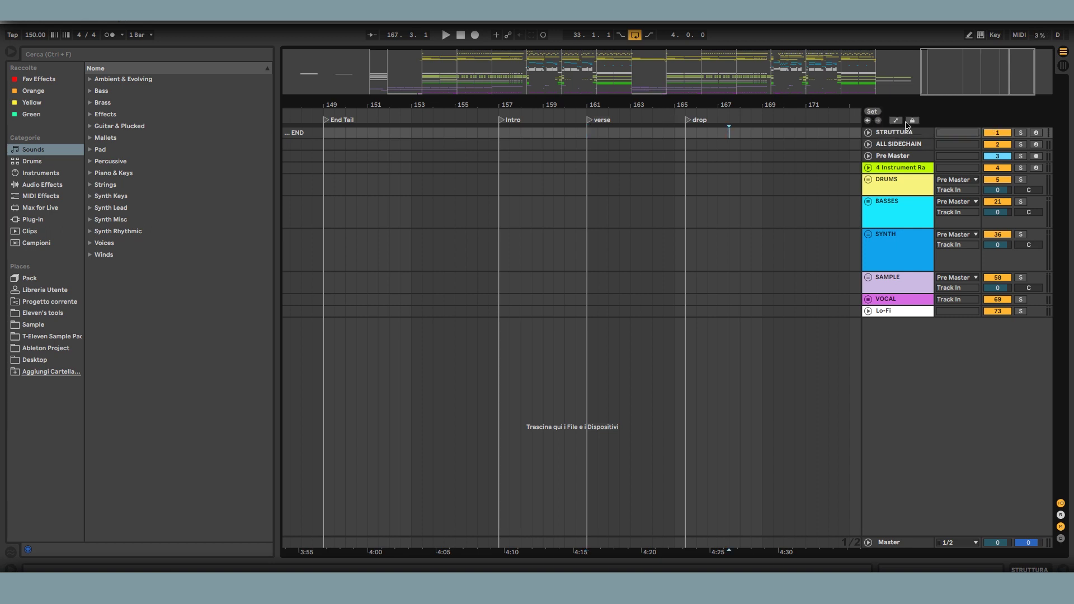
pyautogui.press('l')
pyautogui.click(995, 35)
# Step: Add three locators at bar positions 168.3, 170 and 171.3 using the mapped locator key
pyautogui.click(755, 132)
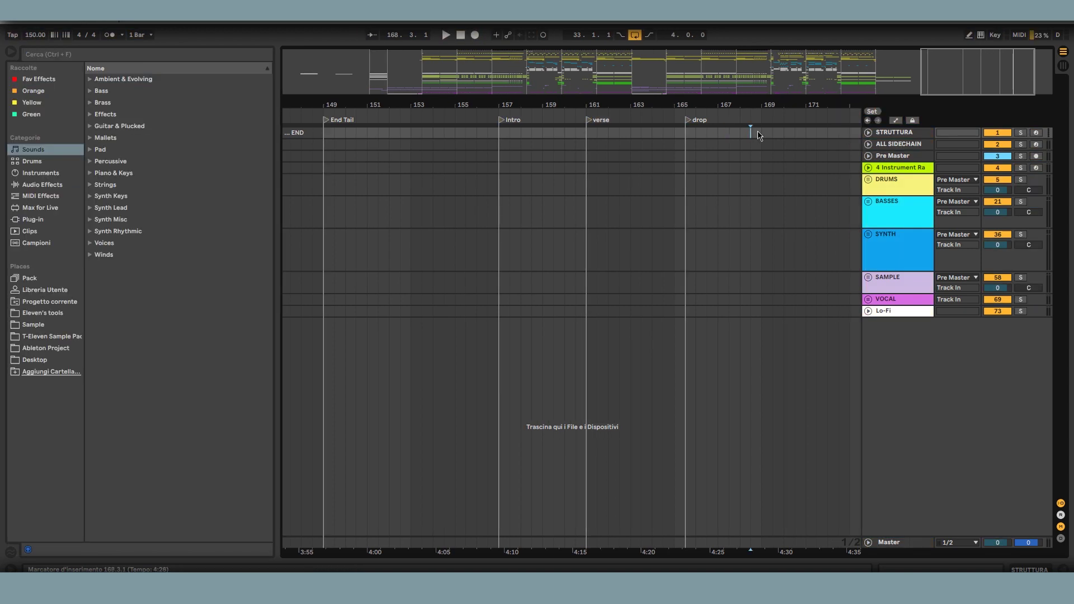
pyautogui.press('l')
pyautogui.click(786, 134)
pyautogui.press('l')
pyautogui.click(816, 133)
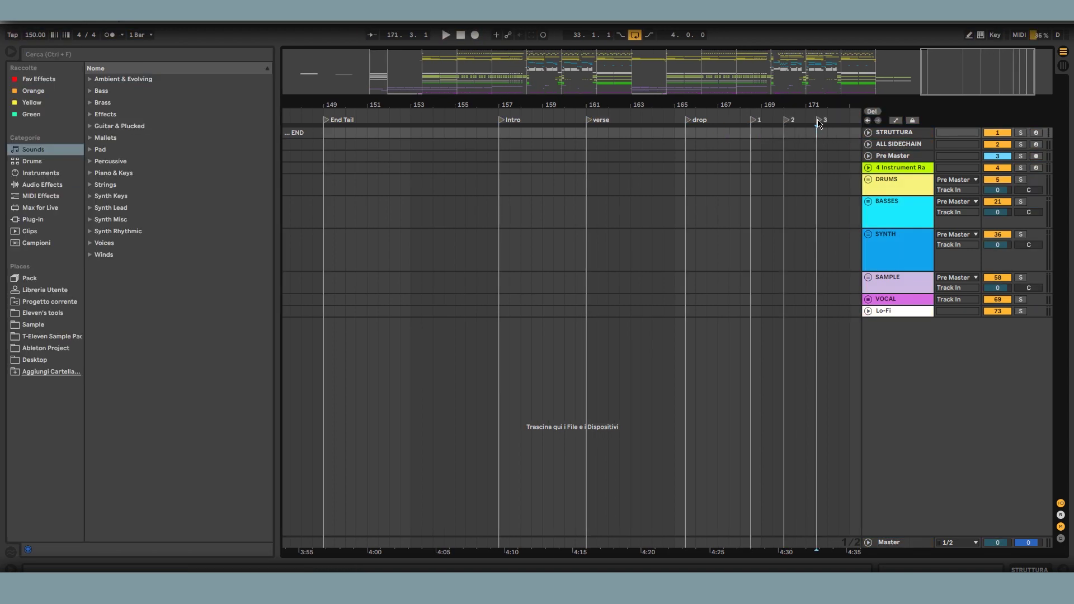
pyautogui.press('l')
# Step: Remove the locator at bar 171.3 with the mapped locator key and undo the removal
pyautogui.press('l')
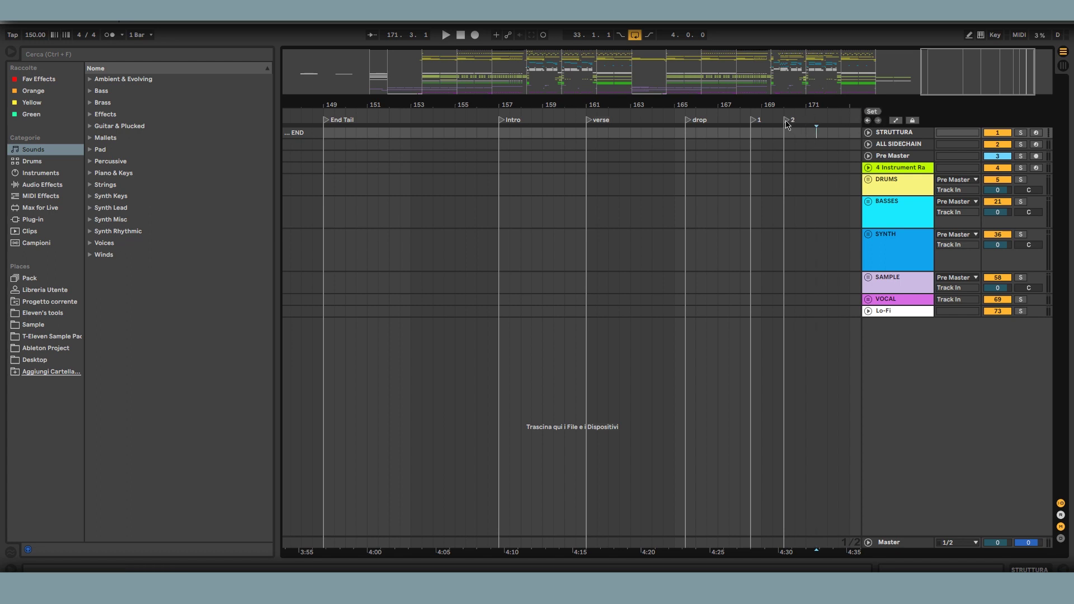
pyautogui.click(785, 129)
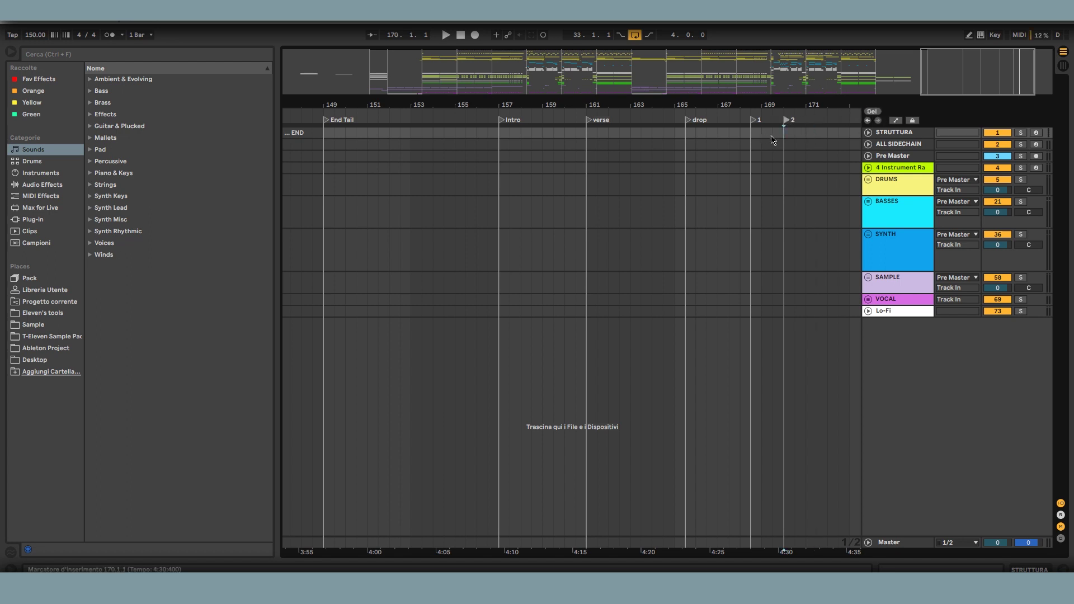
pyautogui.hotkey('ctrl', 'z')
# Step: Delete the added locators after End Tail one by one, starting with the last one at bar 171.3
pyautogui.click(816, 140)
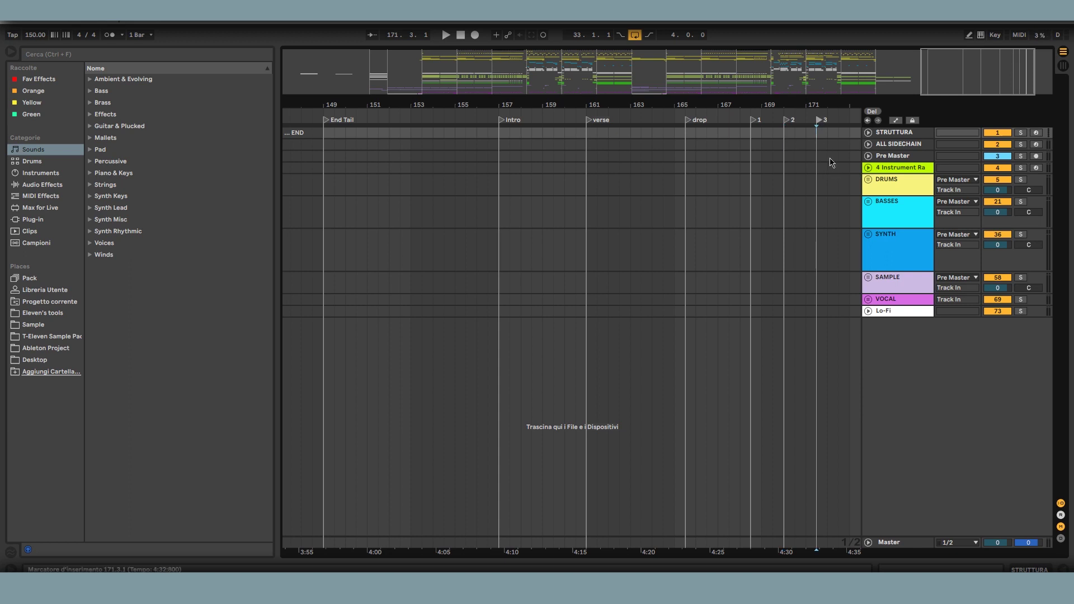
pyautogui.press('Delete')
pyautogui.press('Delete')
pyautogui.press('Delete')
pyautogui.press('Delete')
pyautogui.press('Delete')
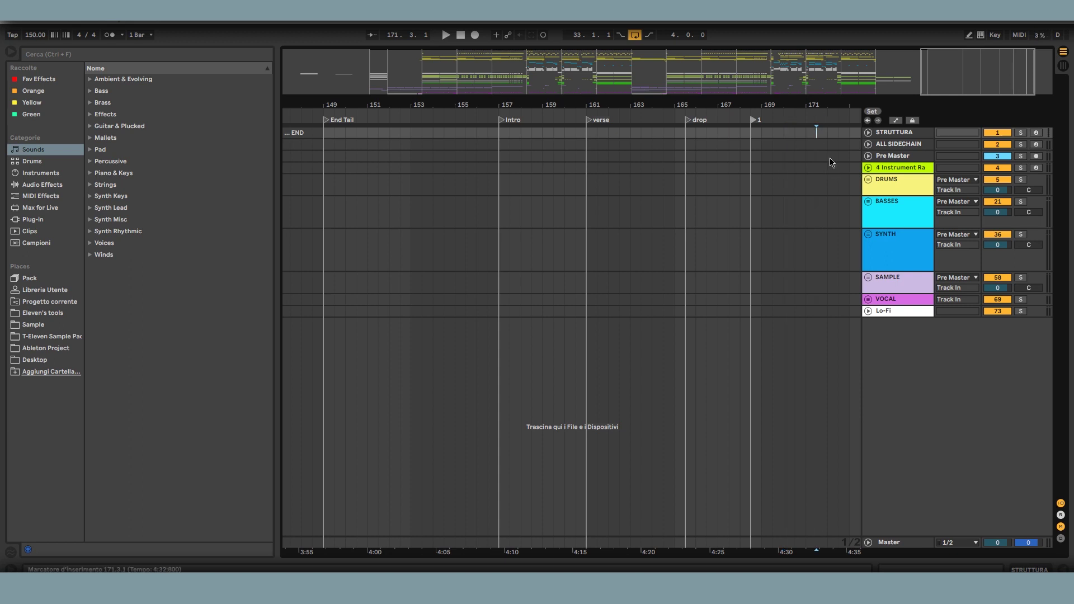
pyautogui.press('Delete')
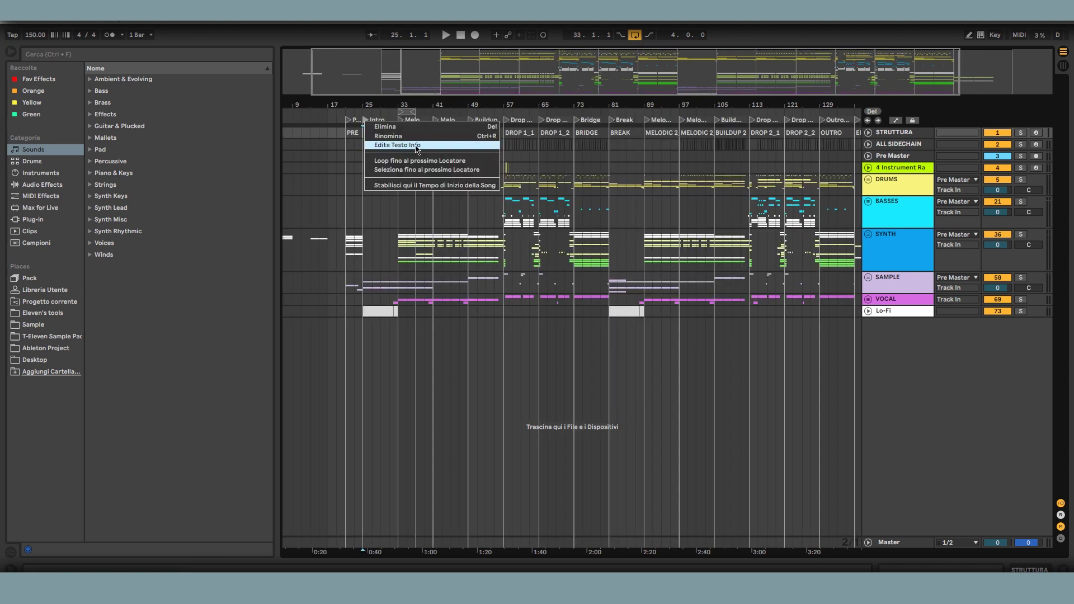
# Step: Add the info text "Mettere piu riverbero" to the Intro locator at bar 25 and show it in the detail view
pyautogui.click(418, 146)
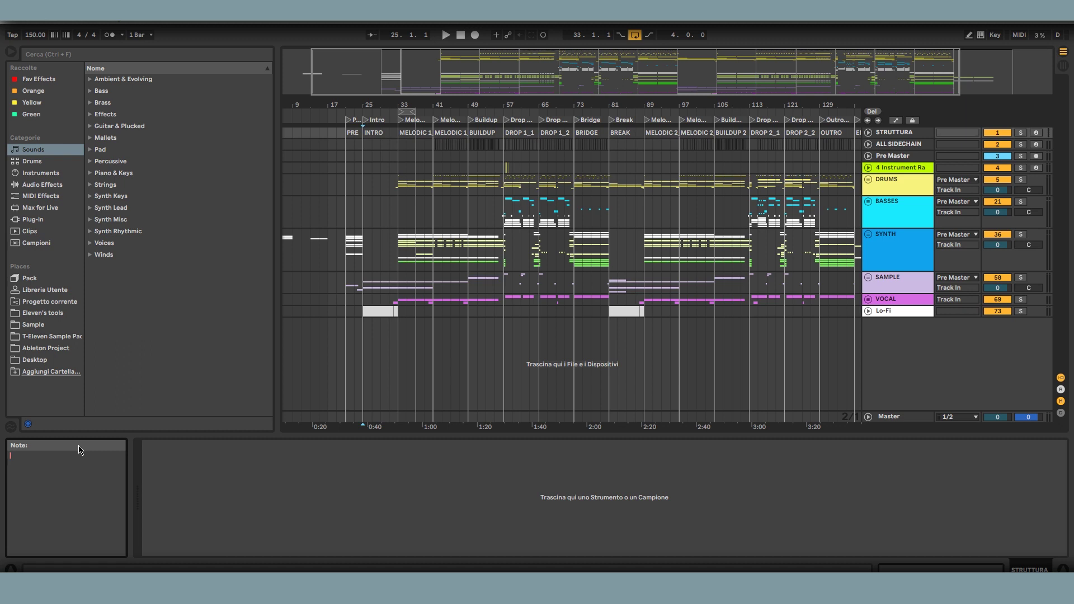
pyautogui.write('Mettere piu riverbero')
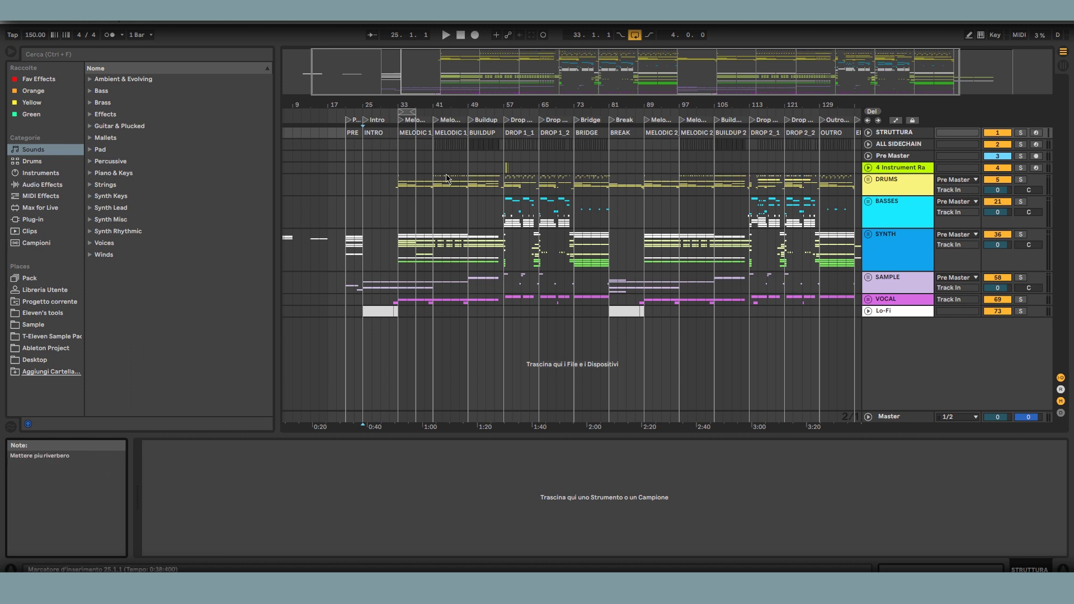
pyautogui.click(445, 169)
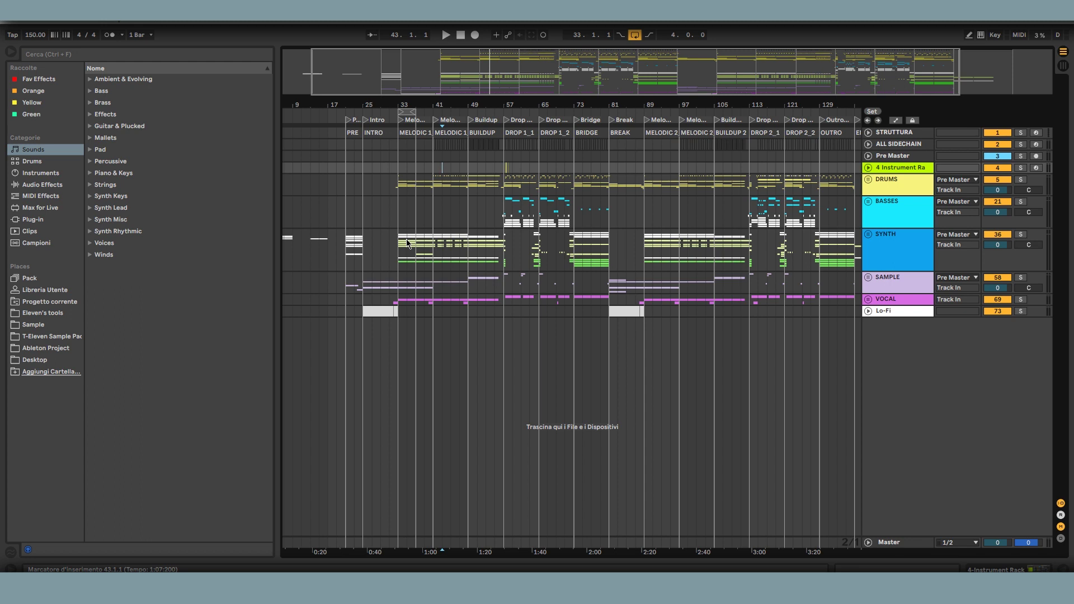
pyautogui.click(375, 150)
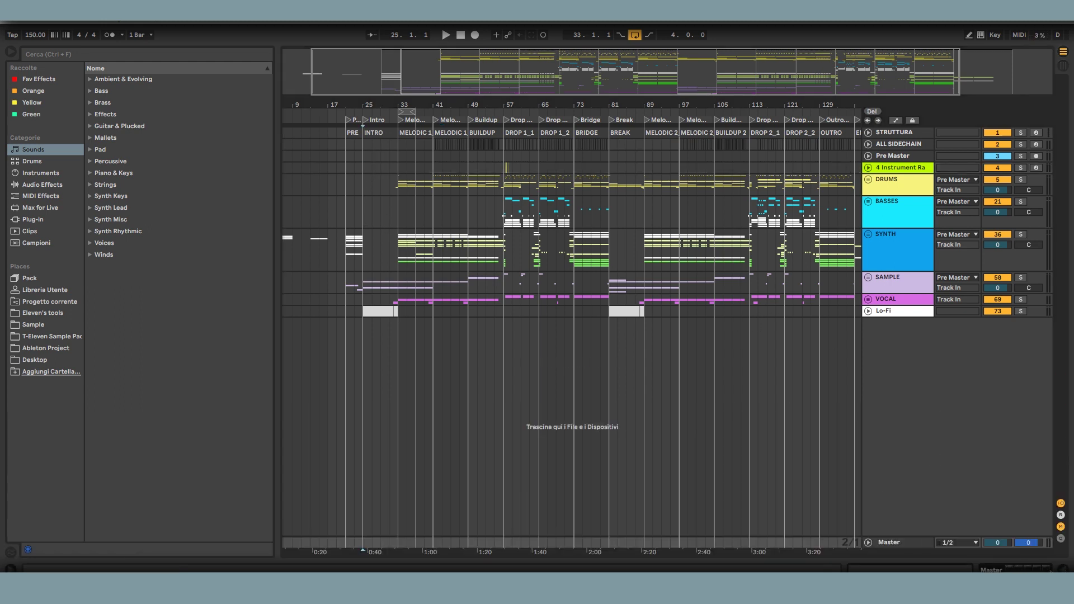
pyautogui.click(1053, 555)
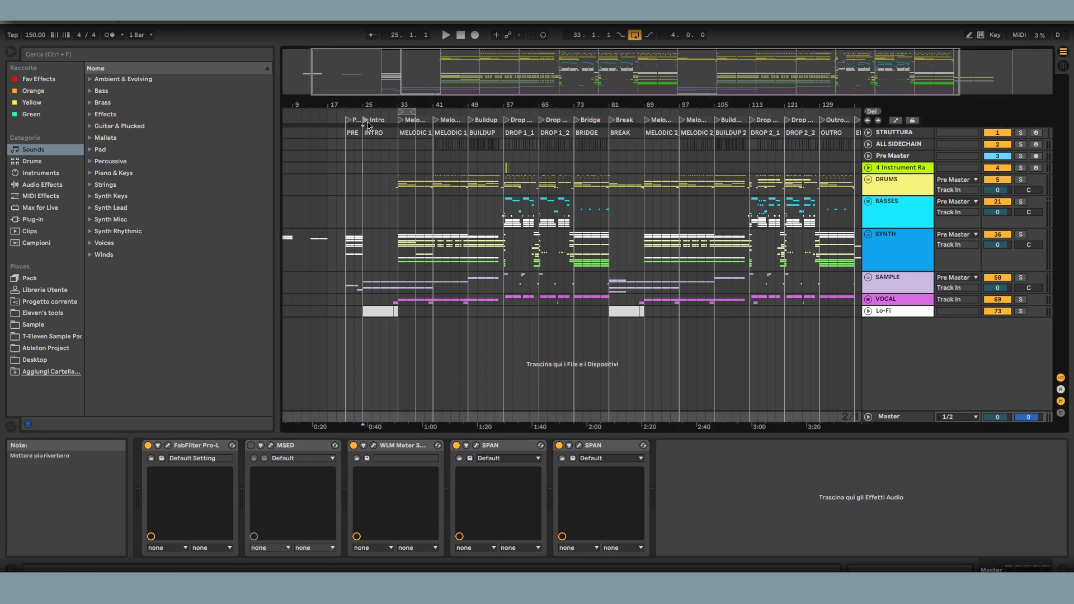
# Step: Add the info text "mettere piu eq" to the Melodic 1_1 locator at bar 33
pyautogui.rightClick(400, 126)
pyautogui.click(430, 140)
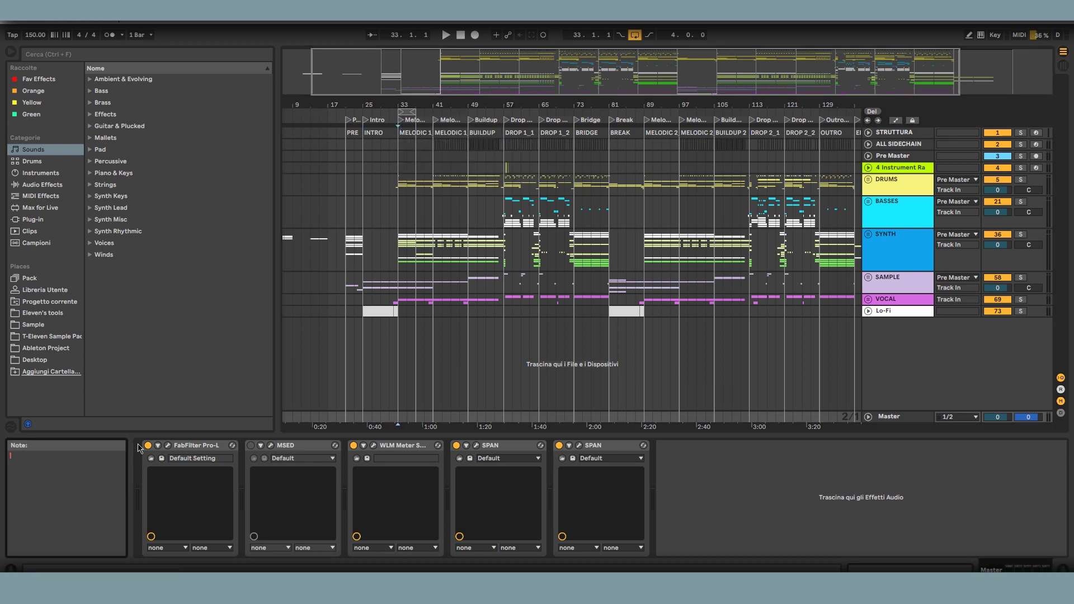
pyautogui.write('mett')
pyautogui.write('ere piu eq')
# Step: Review the Intro locator's info text and hide the detail view
pyautogui.click(368, 122)
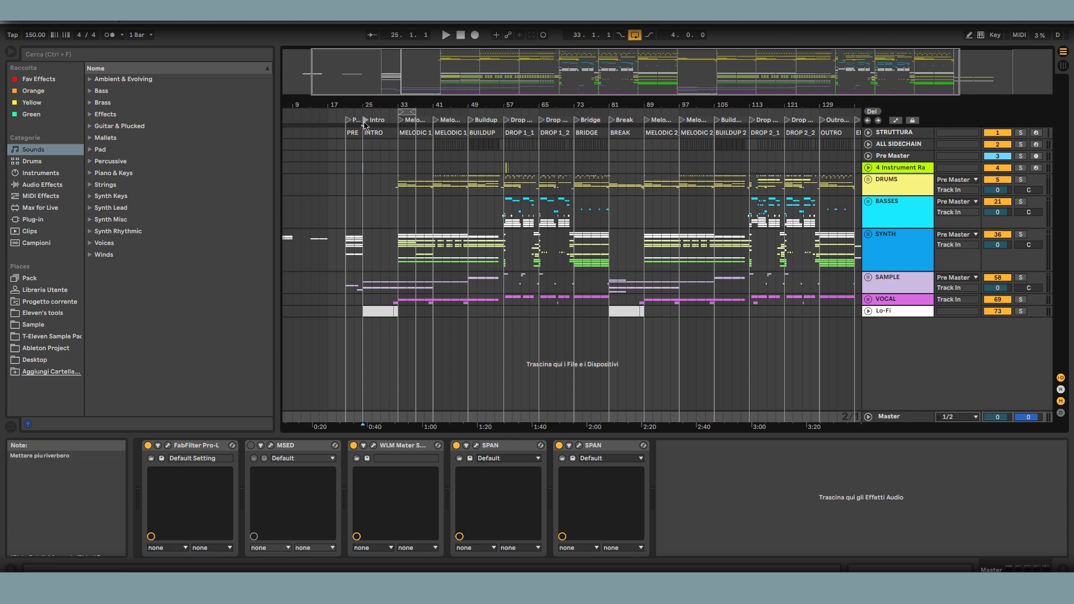
pyautogui.click(1036, 561)
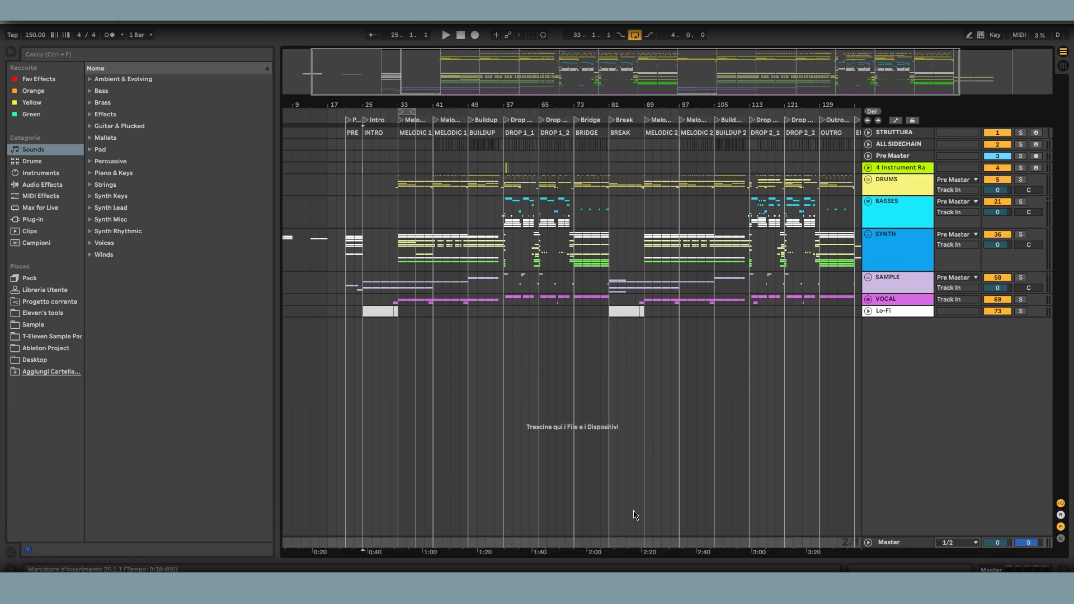
pyautogui.click(1062, 569)
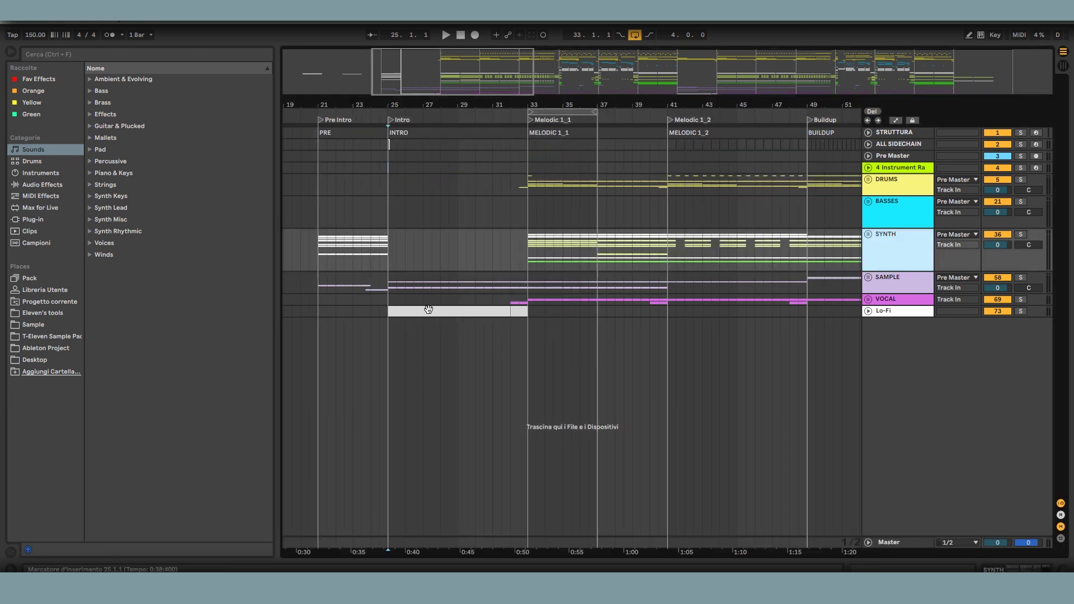
# Step: Select the Lo-Fi clip in the Intro section, look inside the Lo-Fi track and play that section
pyautogui.moveTo(401, 105); pyautogui.dragTo(387, 154)
pyautogui.click(436, 311)
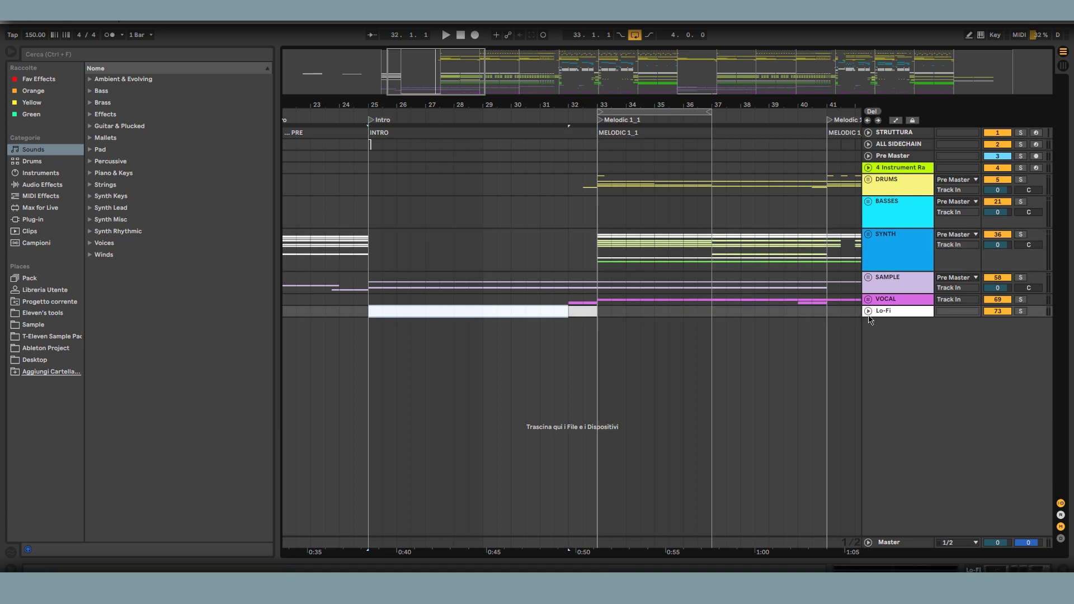
pyautogui.click(869, 311)
pyautogui.click(869, 312)
pyautogui.press('space')
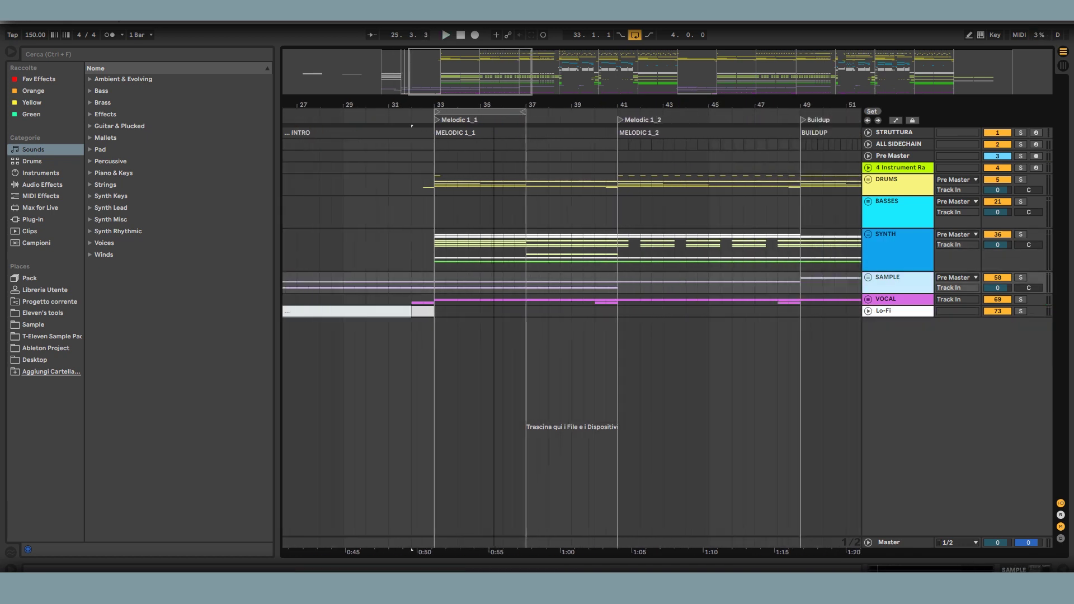
# Step: Switch off the arrangement loop and place the insert marker at the start of Melodic 1_1, bar 33
pyautogui.click(435, 205)
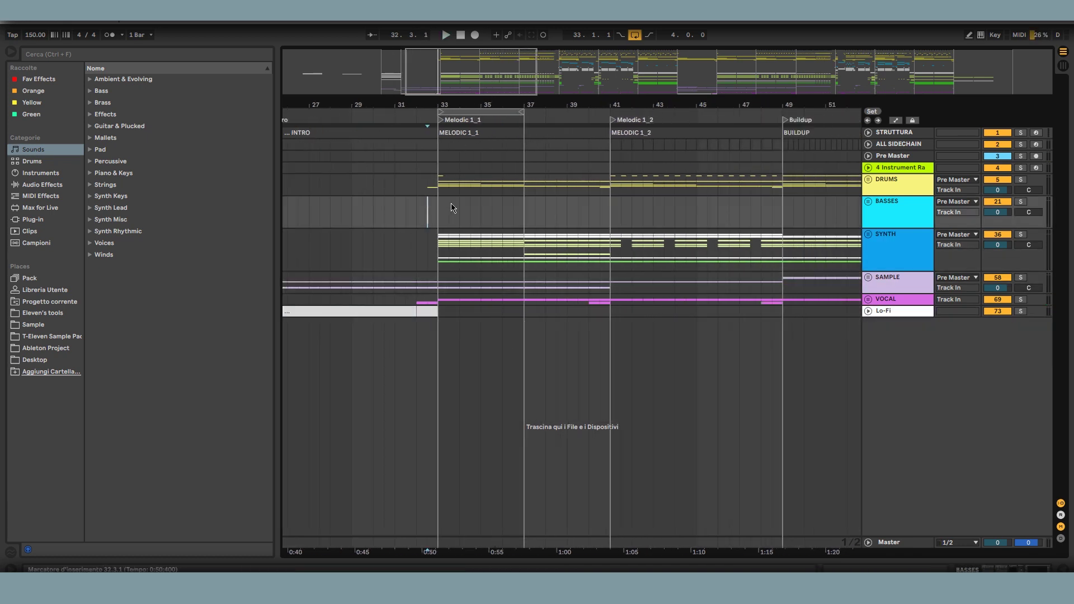
pyautogui.click(635, 35)
pyautogui.moveTo(585, 102); pyautogui.dragTo(528, 73)
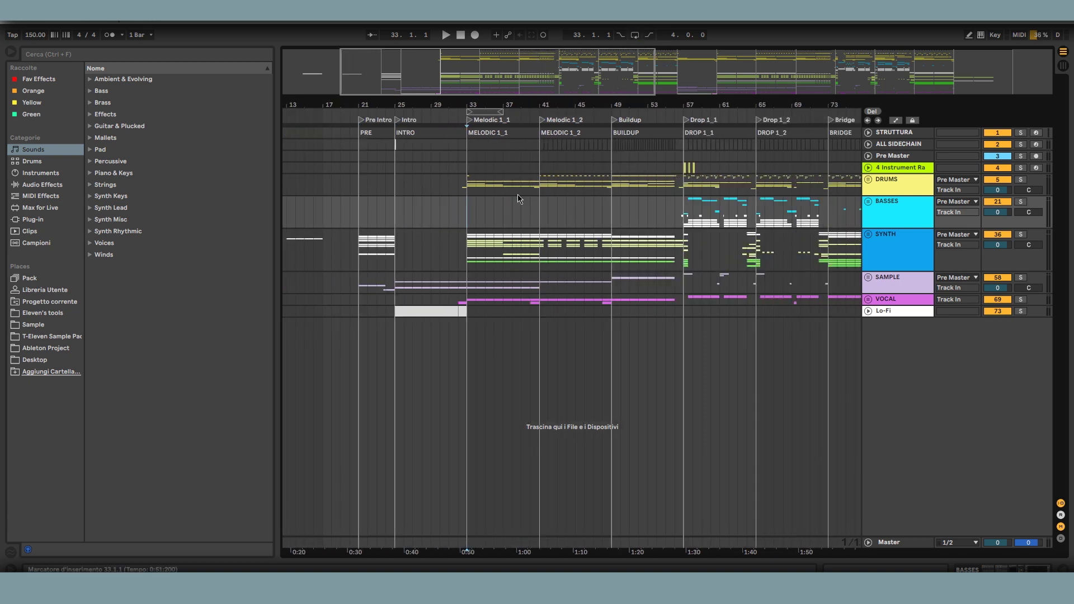
# Step: Unfold the DRUMS group and place the insert marker at bar 33 on the CLAPS track
pyautogui.click(894, 188)
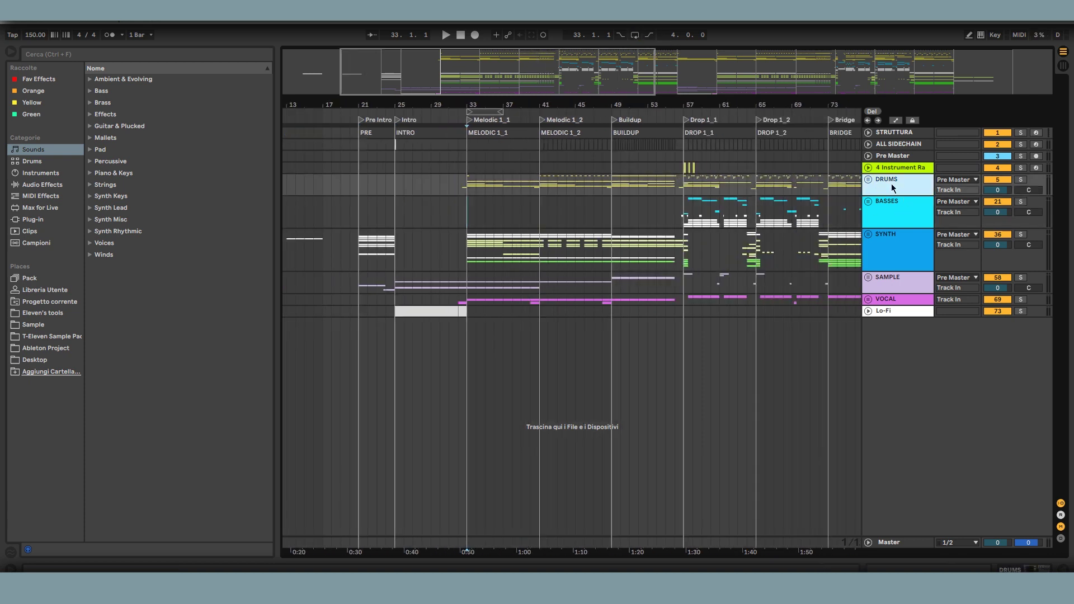
pyautogui.click(867, 179)
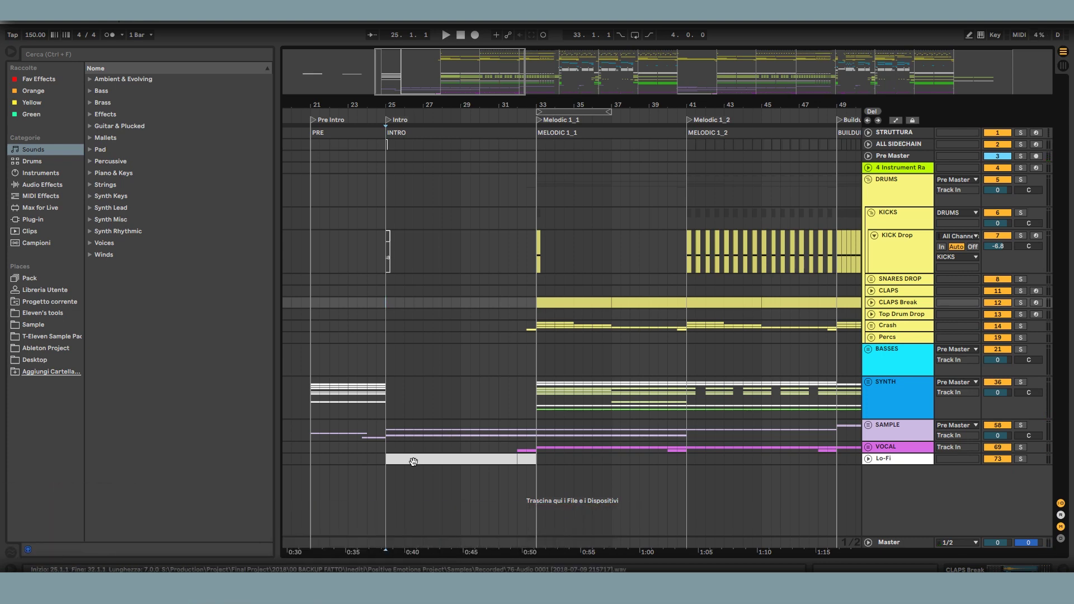
pyautogui.moveTo(386, 305); pyautogui.dragTo(533, 306)
pyautogui.click(539, 292)
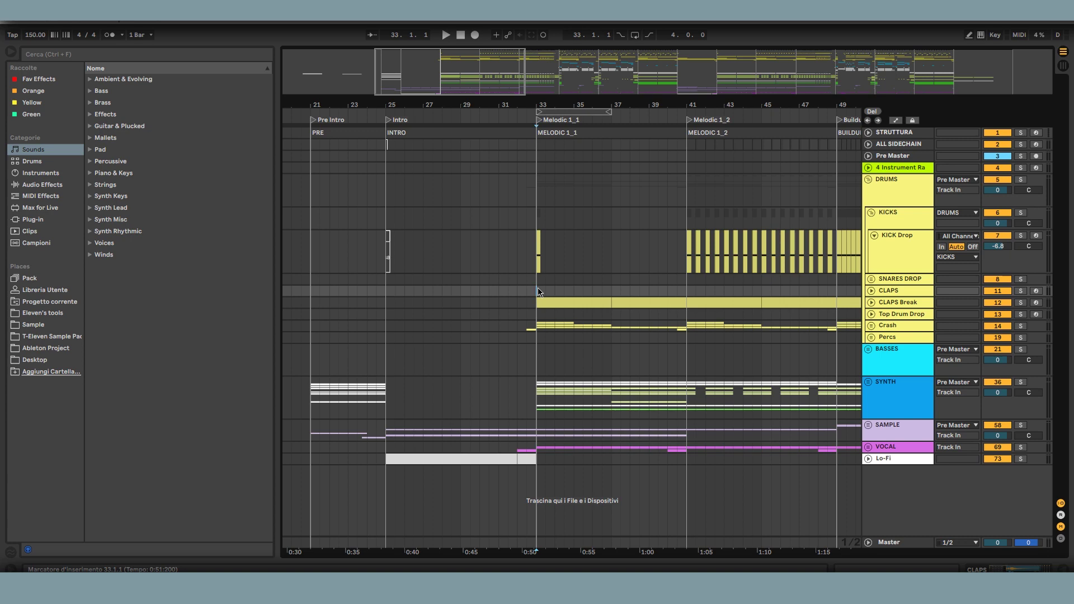
# Step: Examine how the drum tracks are arranged from Melodic 1_1 through Buildup and the drops, marking the Melodic 1_1 range
pyautogui.hscroll(5, 567, 300)
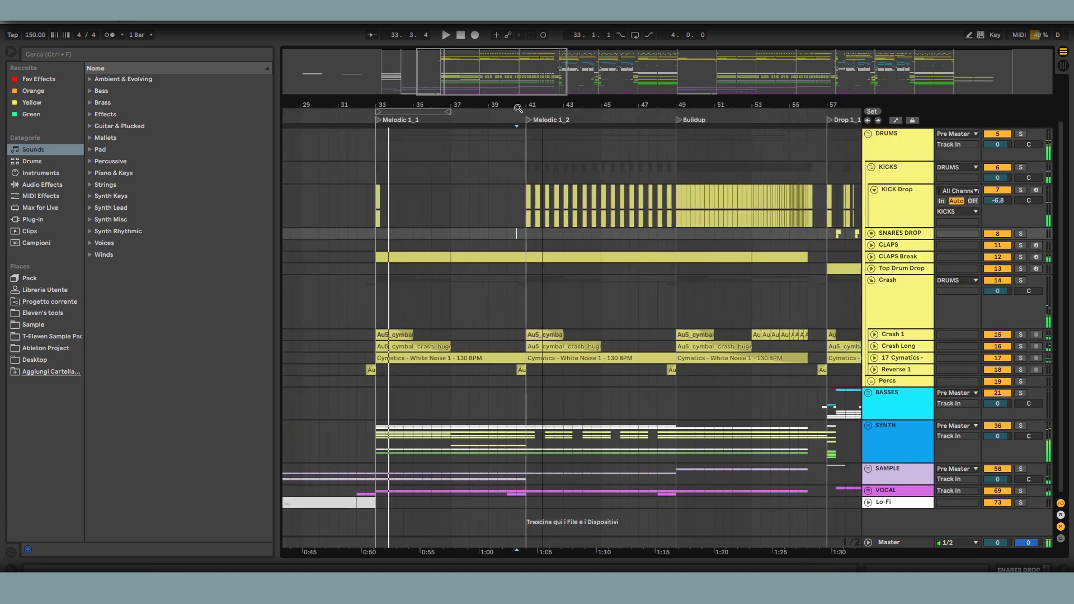
pyautogui.hscroll(2, 411, 186)
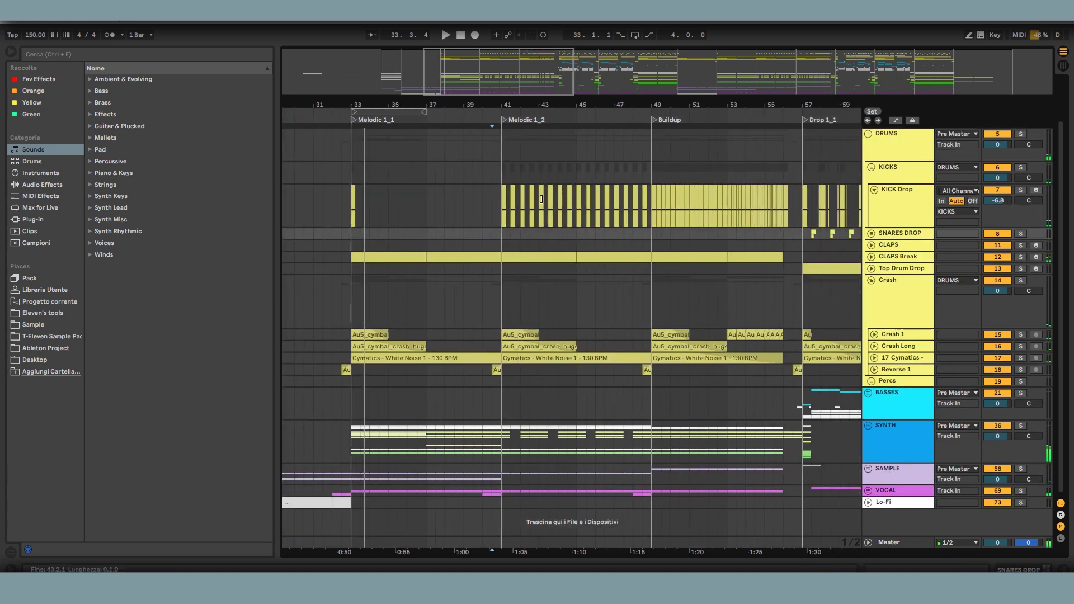
pyautogui.moveTo(352, 156); pyautogui.dragTo(774, 155)
pyautogui.moveTo(701, 157); pyautogui.dragTo(503, 156)
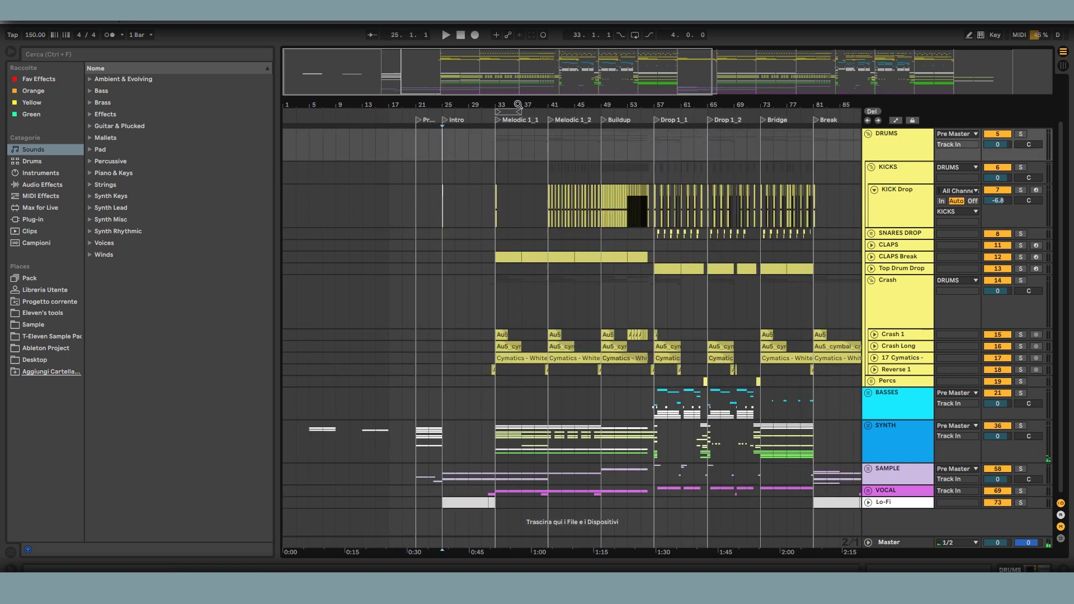
pyautogui.moveTo(516, 106); pyautogui.dragTo(516, 135)
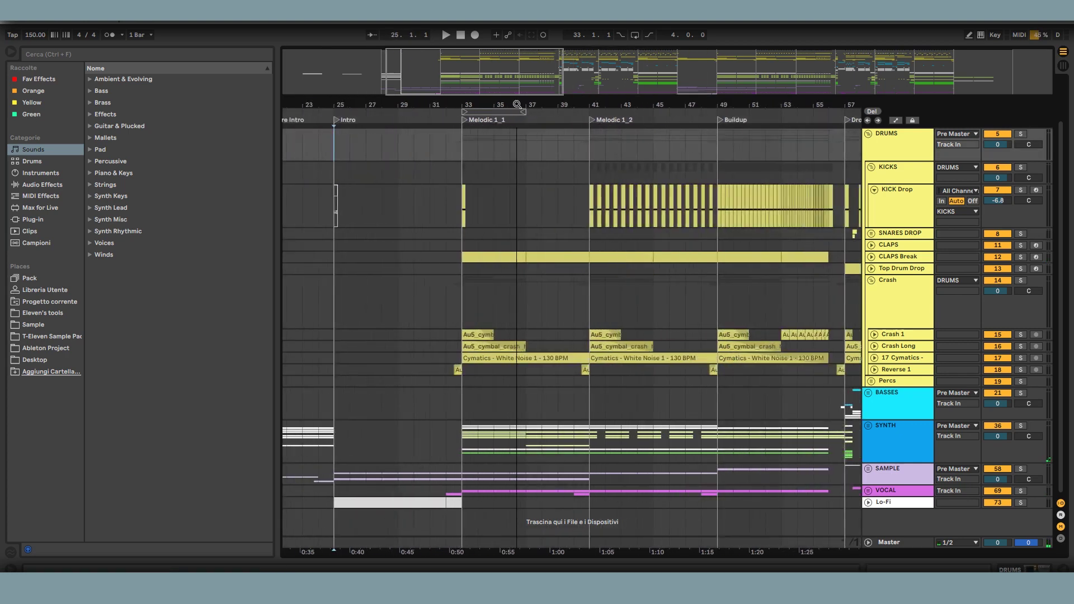
pyautogui.click(460, 156)
pyautogui.moveTo(460, 156); pyautogui.dragTo(543, 155)
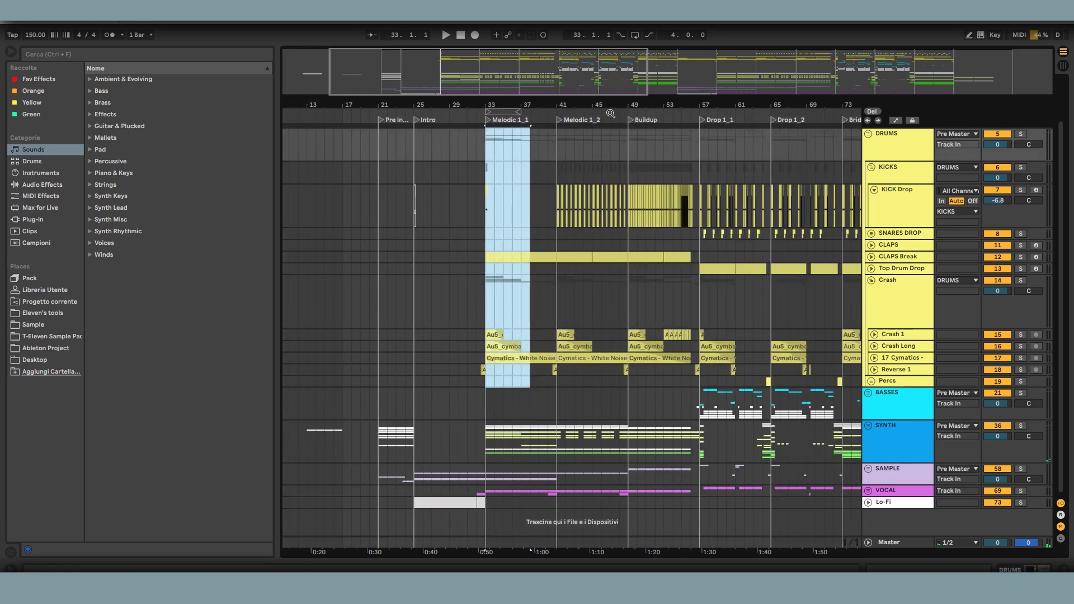
pyautogui.moveTo(611, 112); pyautogui.dragTo(577, 105)
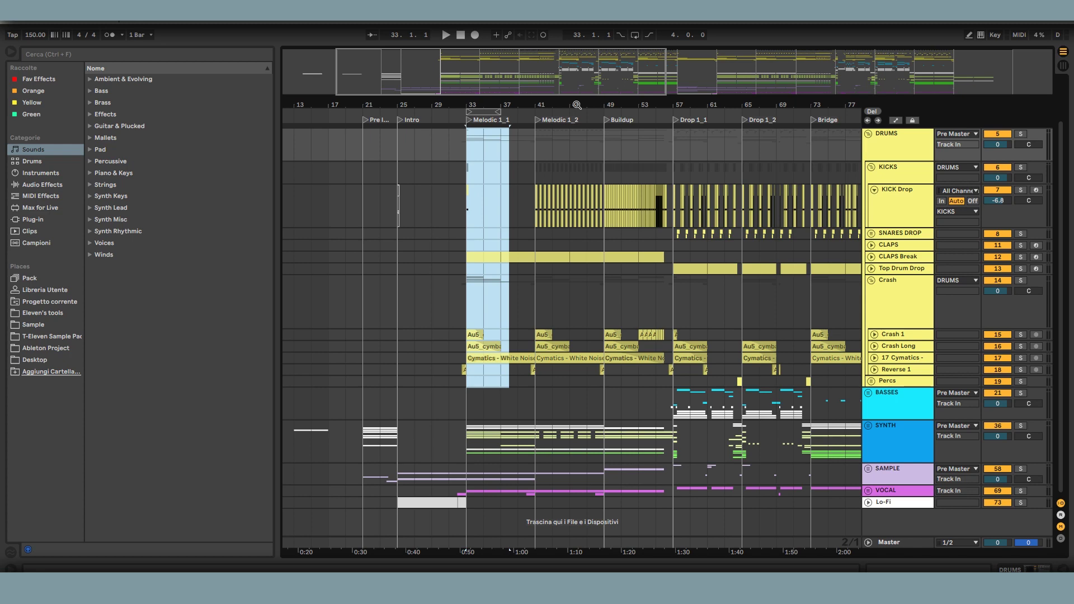
# Step: Mark the BASSES content of Drop 1_1 from bar 57 to 65 and play the arrangement
pyautogui.click(675, 405)
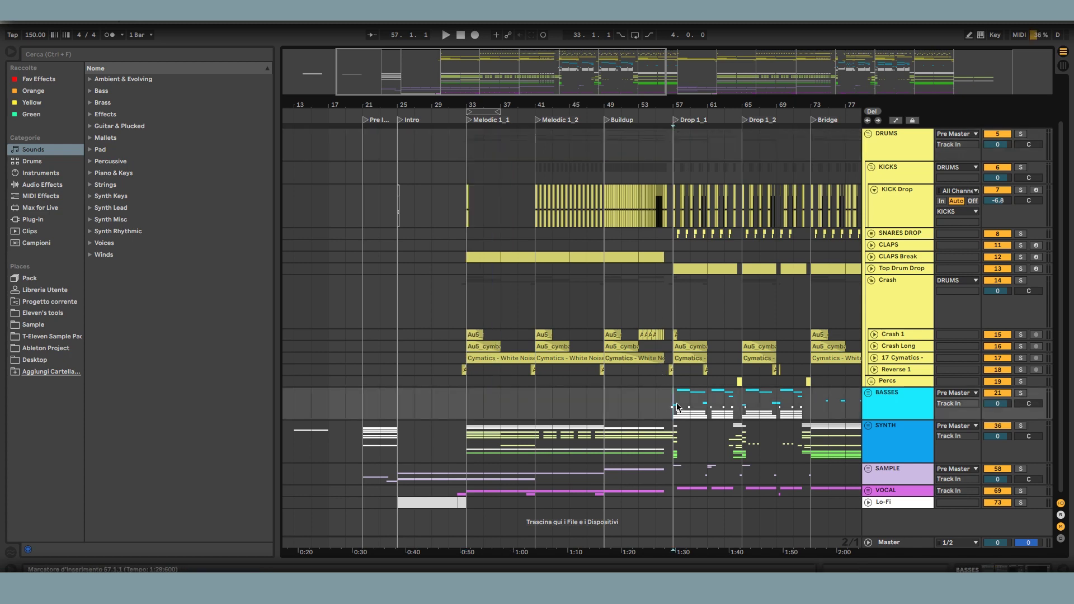
pyautogui.click(677, 407)
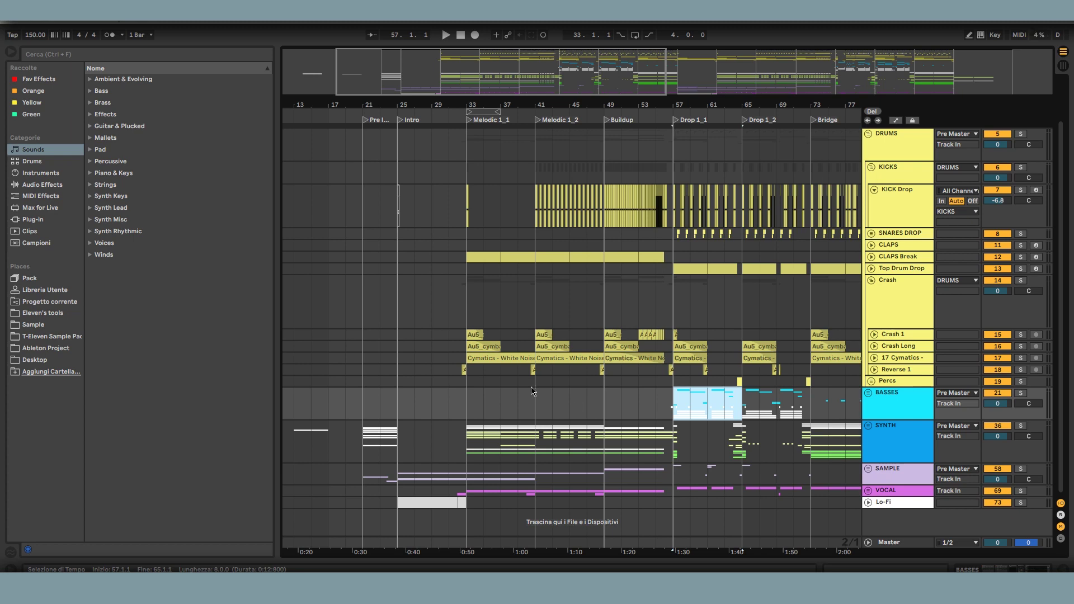
pyautogui.click(512, 404)
pyautogui.press('space')
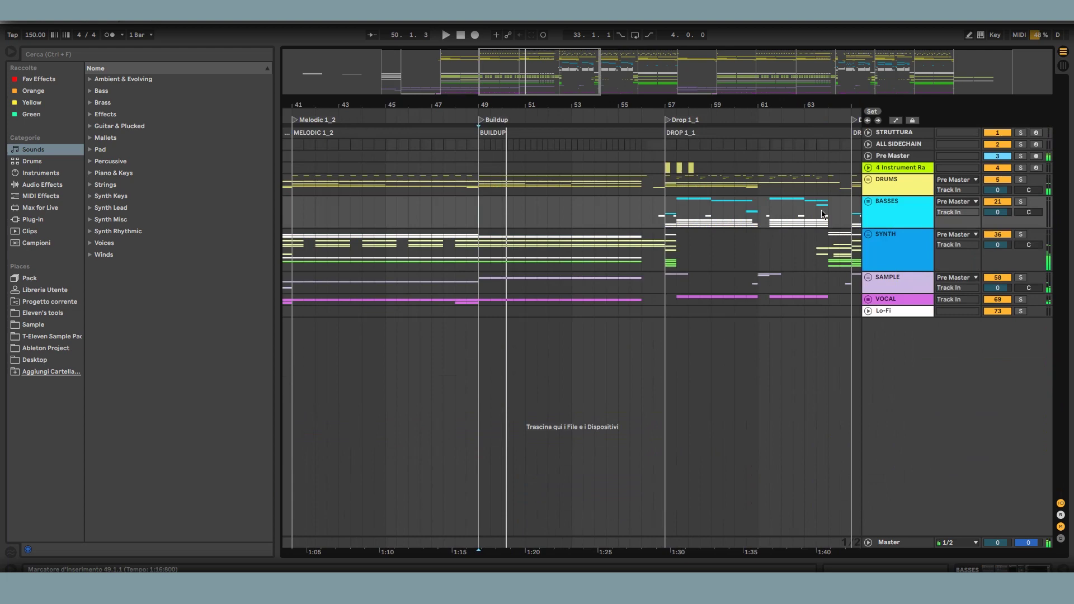
# Step: Unfold the DRUMS group, solo the KICK Drop track and play it through the Buildup section
pyautogui.scroll(3, 823, 214)
pyautogui.click(868, 180)
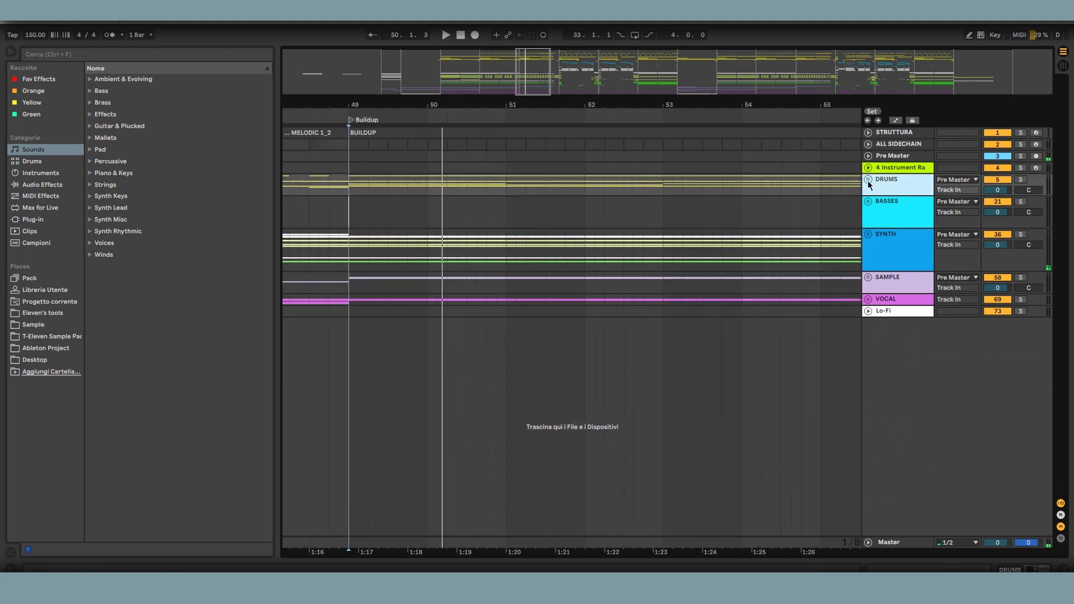
pyautogui.scroll(-1, 465, 275)
pyautogui.click(884, 255)
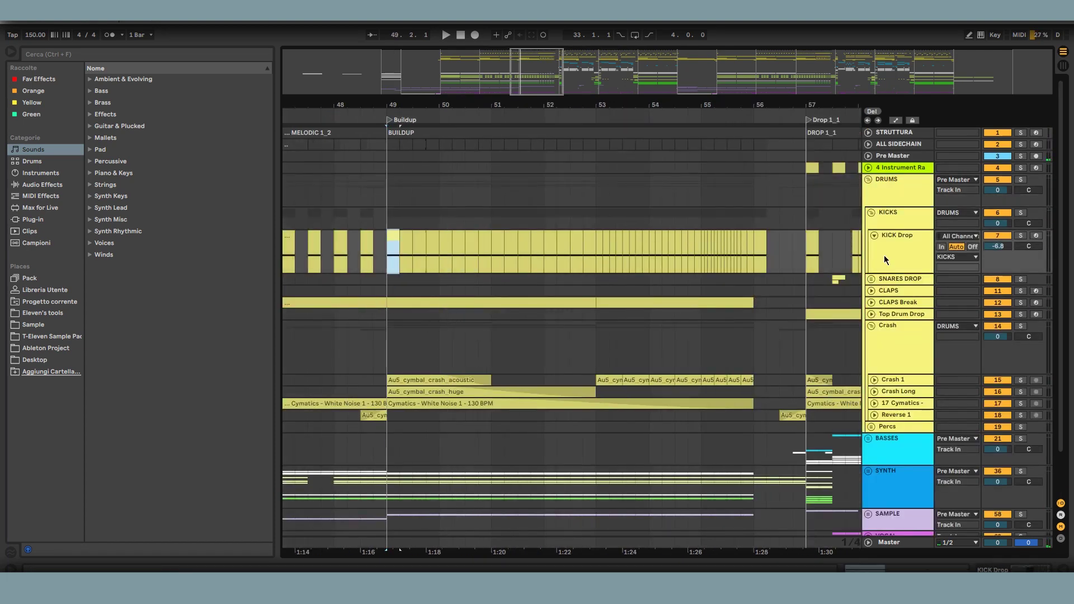
pyautogui.click(1020, 236)
pyautogui.press('space')
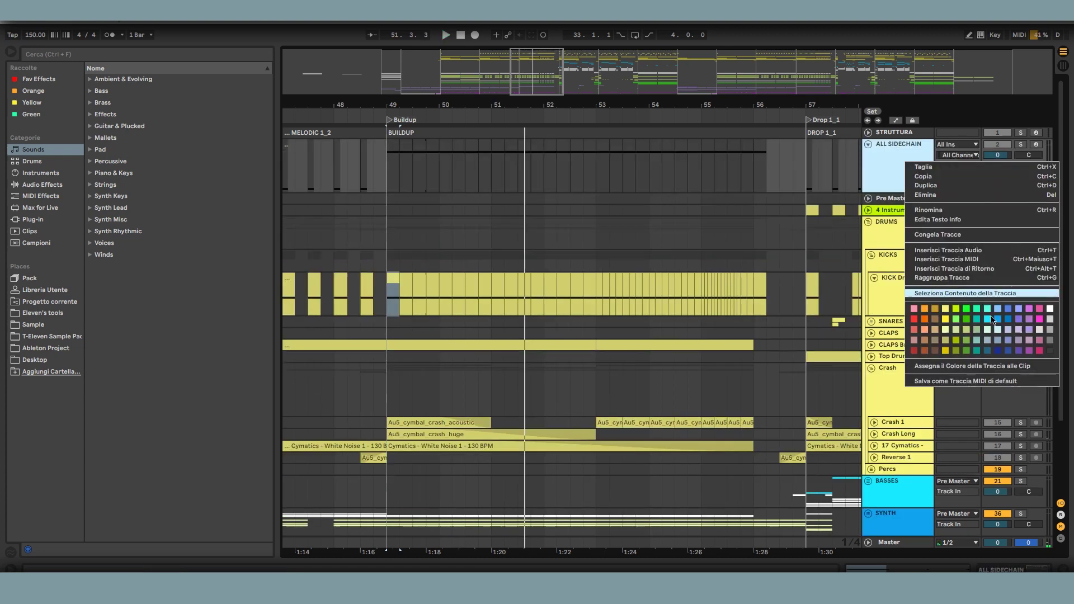
# Step: Colour the ALL SIDECHAIN track white and assign the track colour to its clips
pyautogui.click(1050, 308)
pyautogui.rightClick(892, 173)
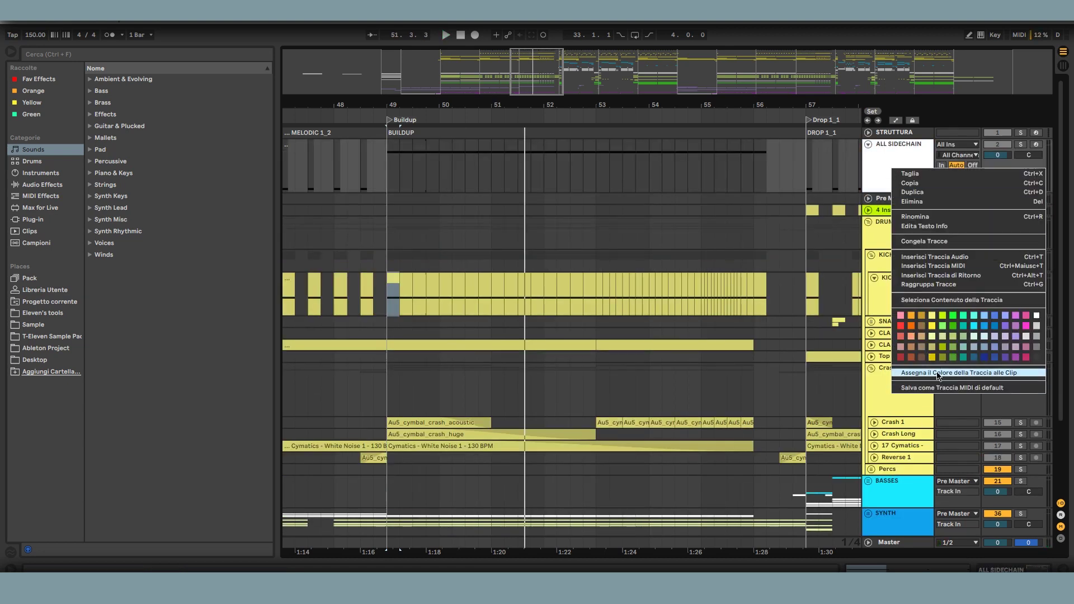
pyautogui.click(939, 374)
pyautogui.click(870, 166)
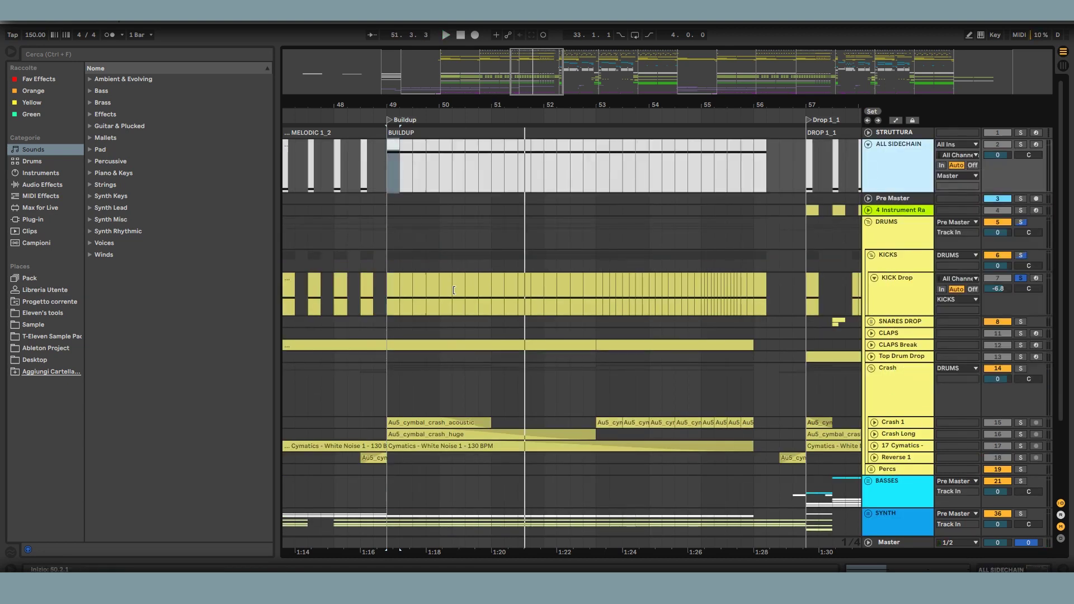
# Step: Play the soloed kick from bar 53 and select the matching ALL SIDECHAIN clip from 53.1.1 to 53.2.1
pyautogui.click(596, 295)
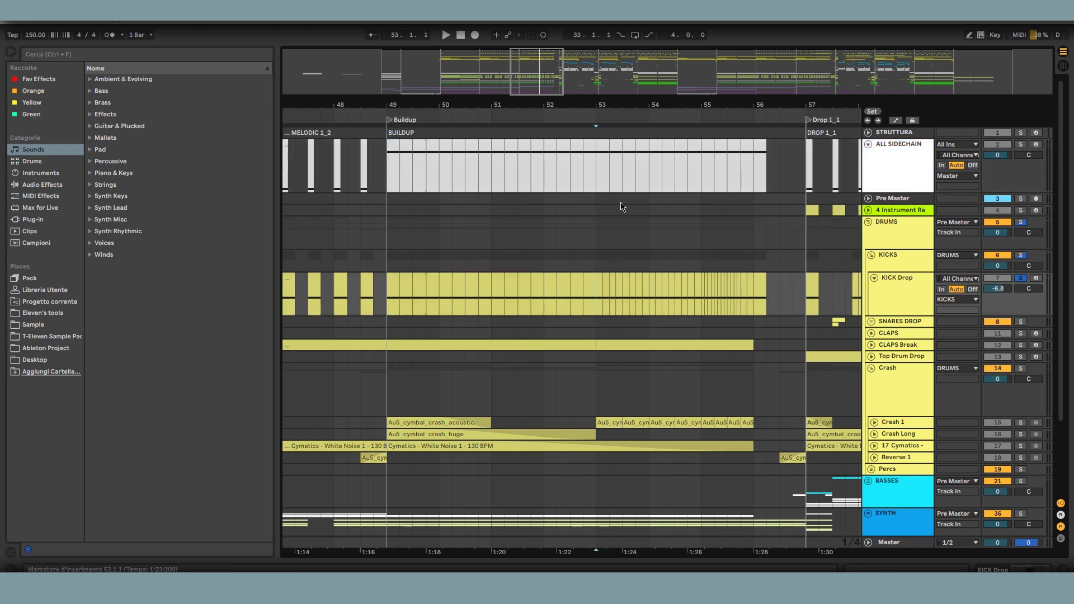
pyautogui.moveTo(635, 105); pyautogui.dragTo(660, 175)
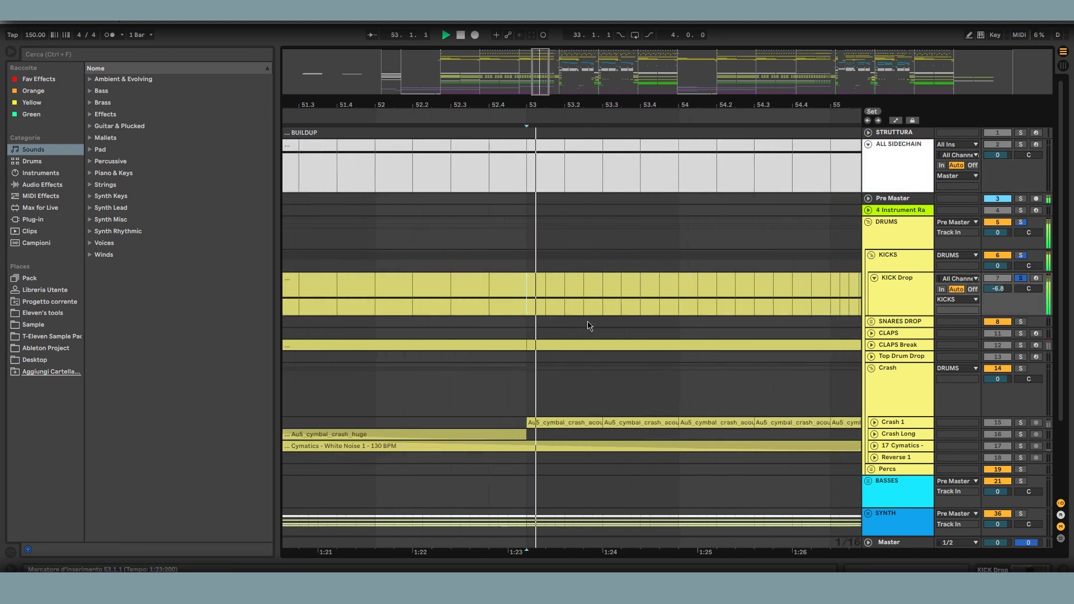
pyautogui.click(542, 168)
pyautogui.hscroll(2, 495, 175)
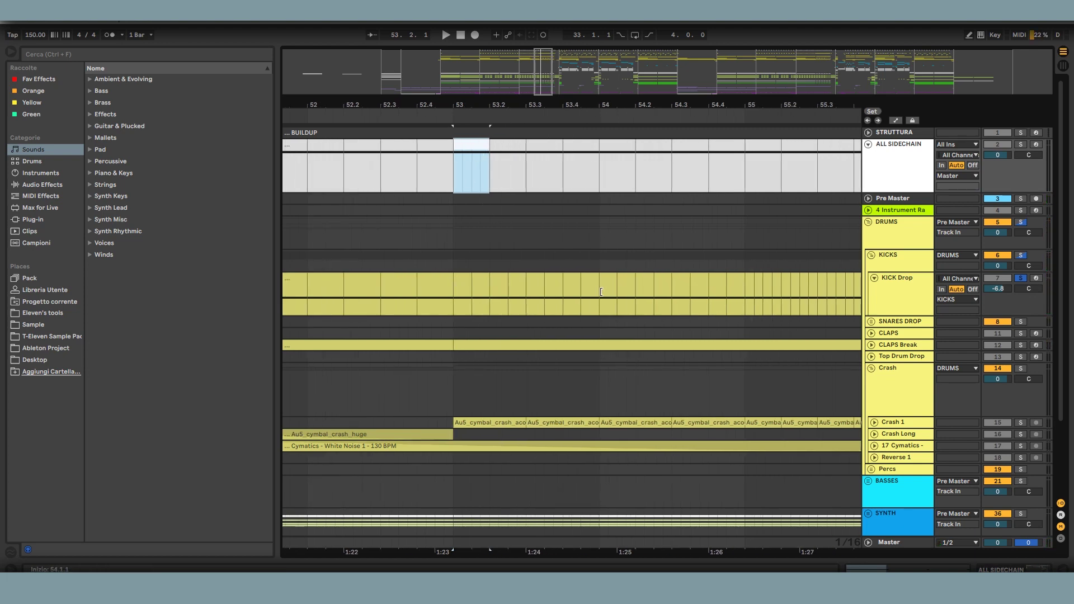
pyautogui.moveTo(548, 122); pyautogui.dragTo(502, 116)
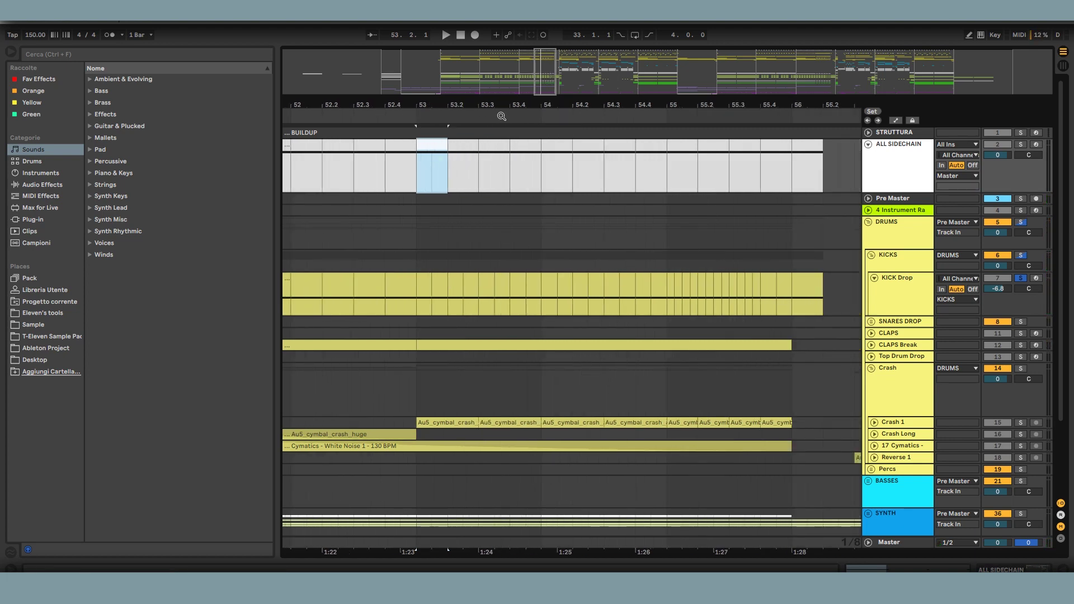
pyautogui.moveTo(501, 116); pyautogui.dragTo(583, 106)
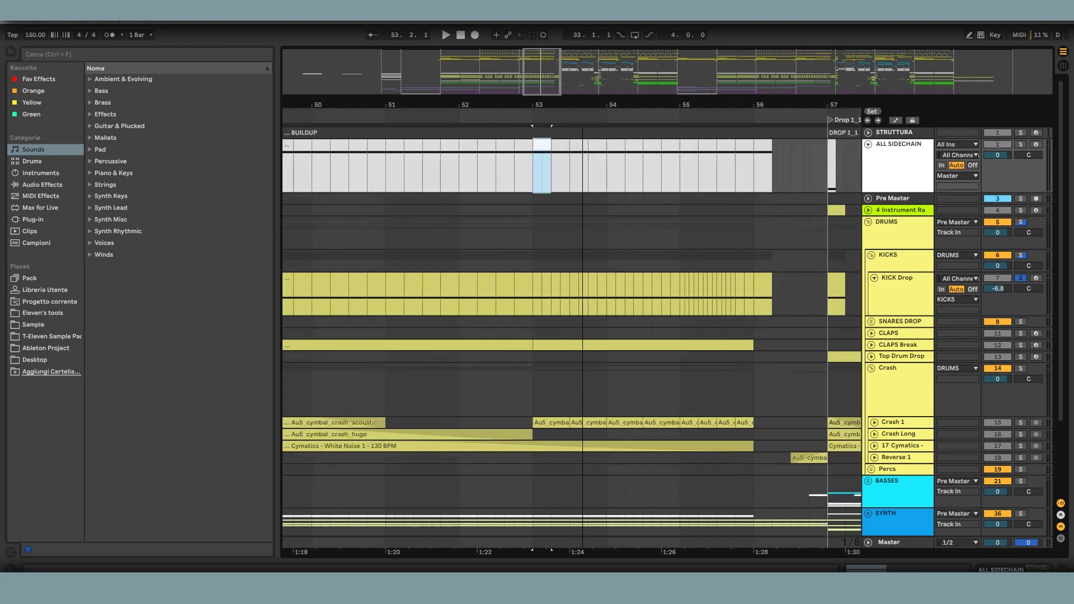
# Step: Open the SYNTH group's ShaperBox-64bit device, touch its Mid Mix control at 100% and close the plug-in window
pyautogui.click(868, 198)
pyautogui.click(880, 205)
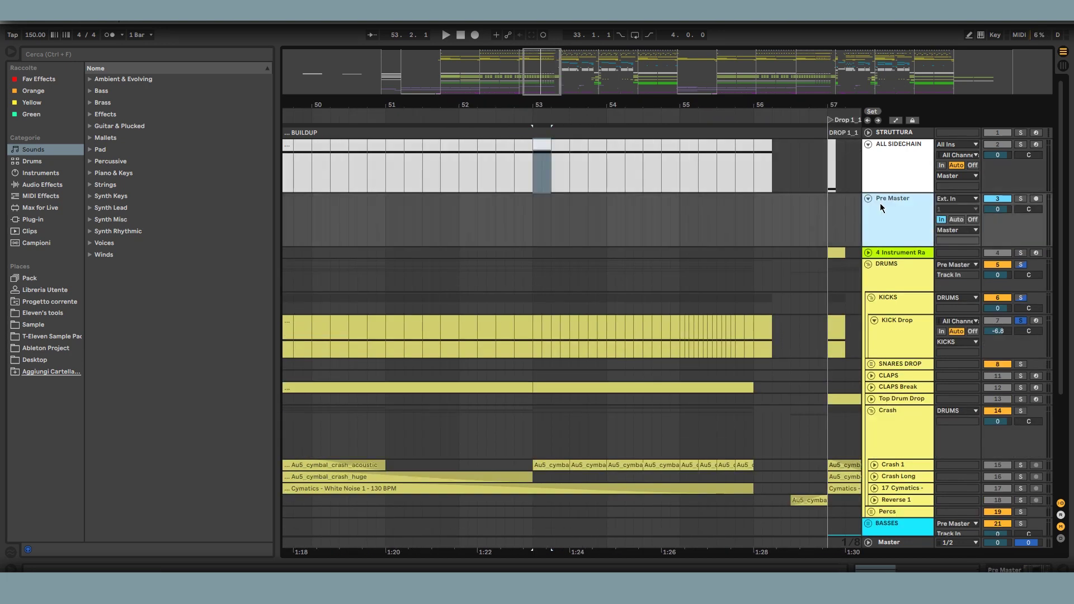
pyautogui.doubleClick(880, 205)
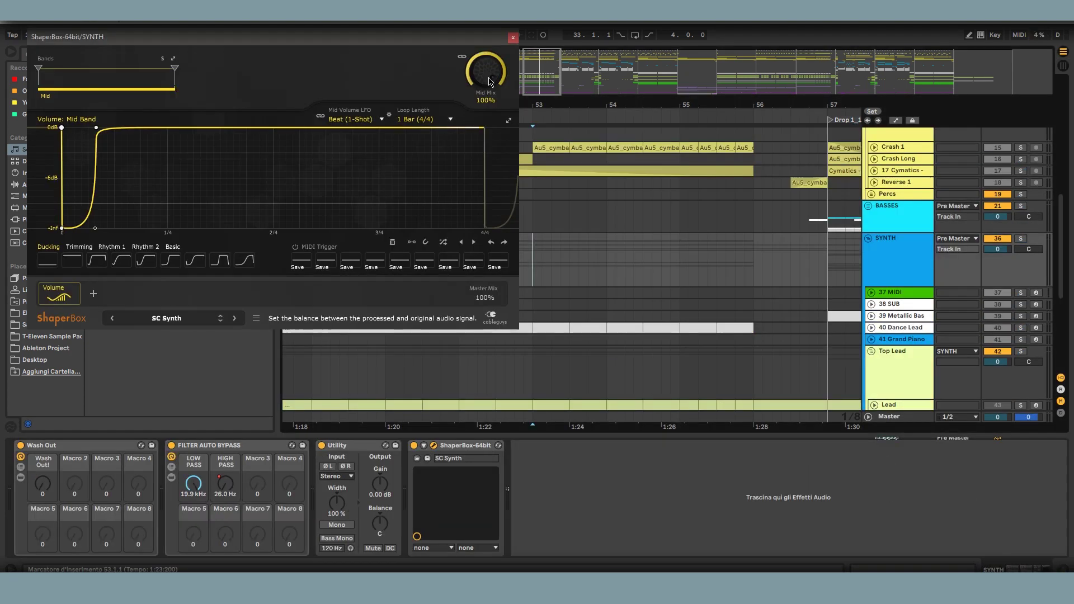
pyautogui.moveTo(486, 72)
pyautogui.mouseDown()
pyautogui.moveTo(486, 96)
pyautogui.moveTo(486, 66)
pyautogui.mouseUp()
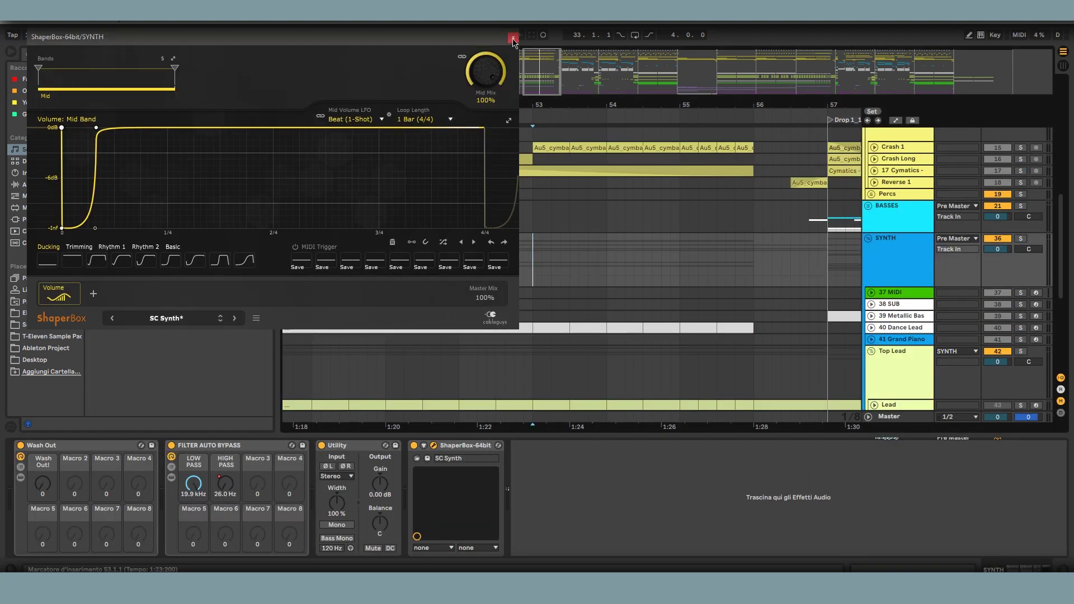
pyautogui.click(513, 41)
# Step: Show the automation lanes and lower the SYNTH group's ShaperBox Volume Mid Mix automation from bar 53 onward
pyautogui.press('a')
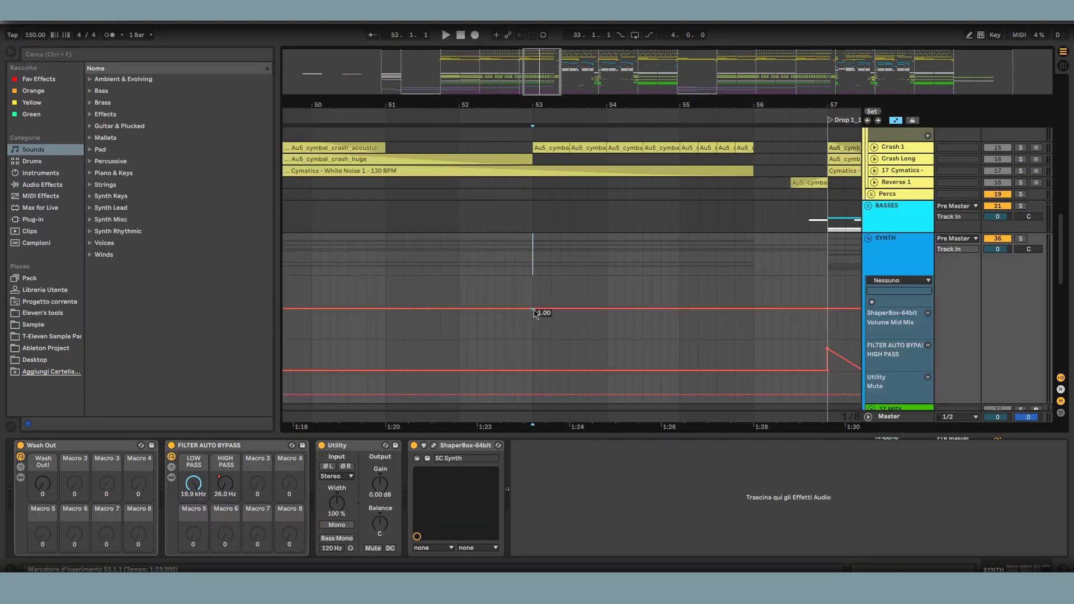
pyautogui.click(533, 308)
pyautogui.moveTo(557, 308); pyautogui.dragTo(533, 317)
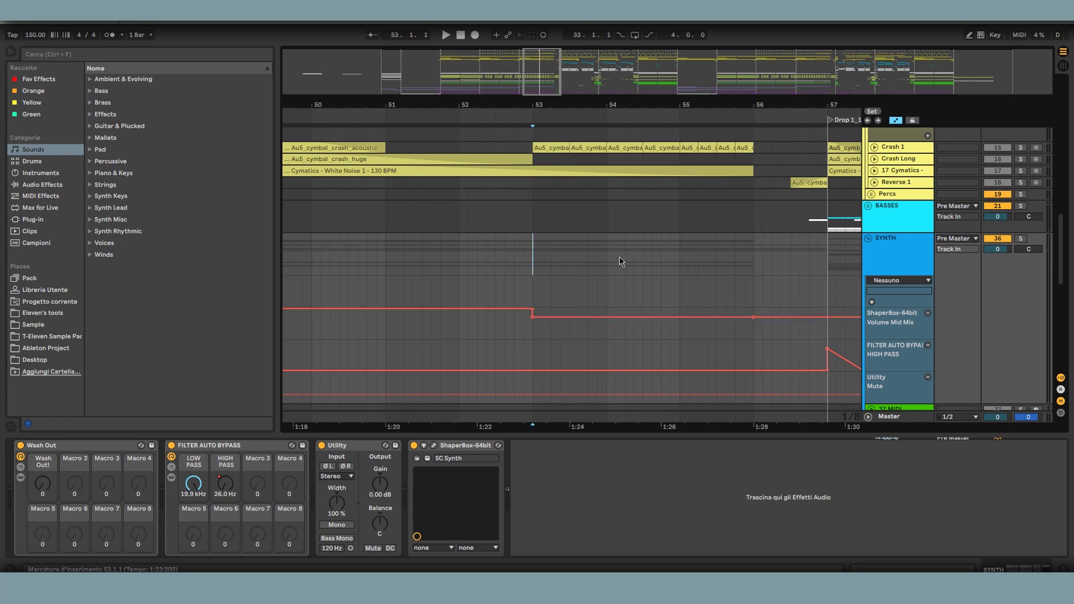
# Step: Compare the KICK Drop clips with the SYNTH Mid Mix automation and play the Buildup around bar 53
pyautogui.scroll(3, 531, 254)
pyautogui.scroll(5, 530, 255)
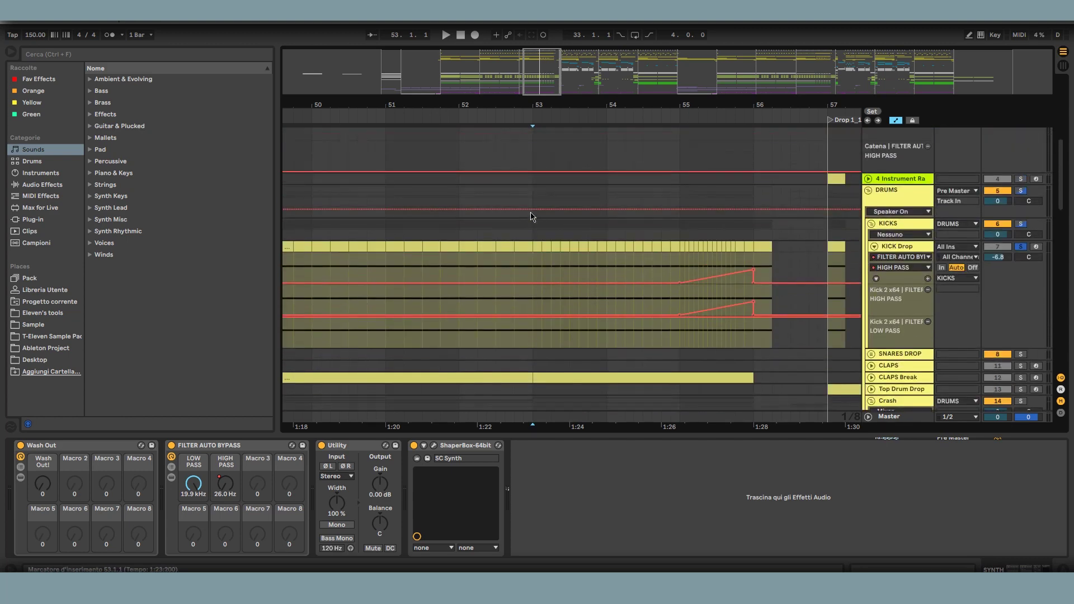
pyautogui.scroll(-5, 531, 245)
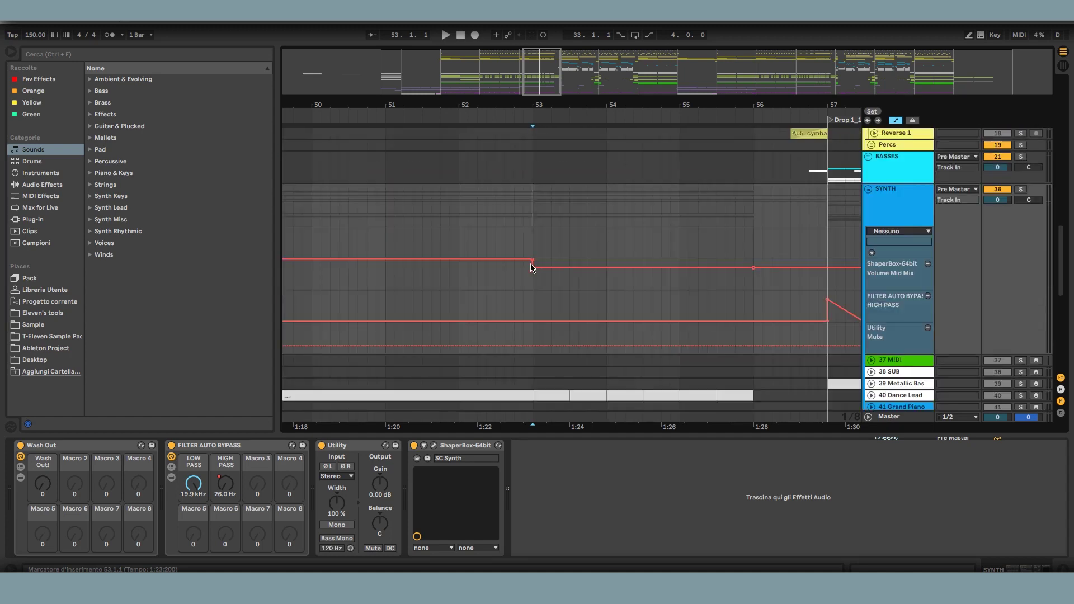
pyautogui.click(517, 274)
pyautogui.press('space')
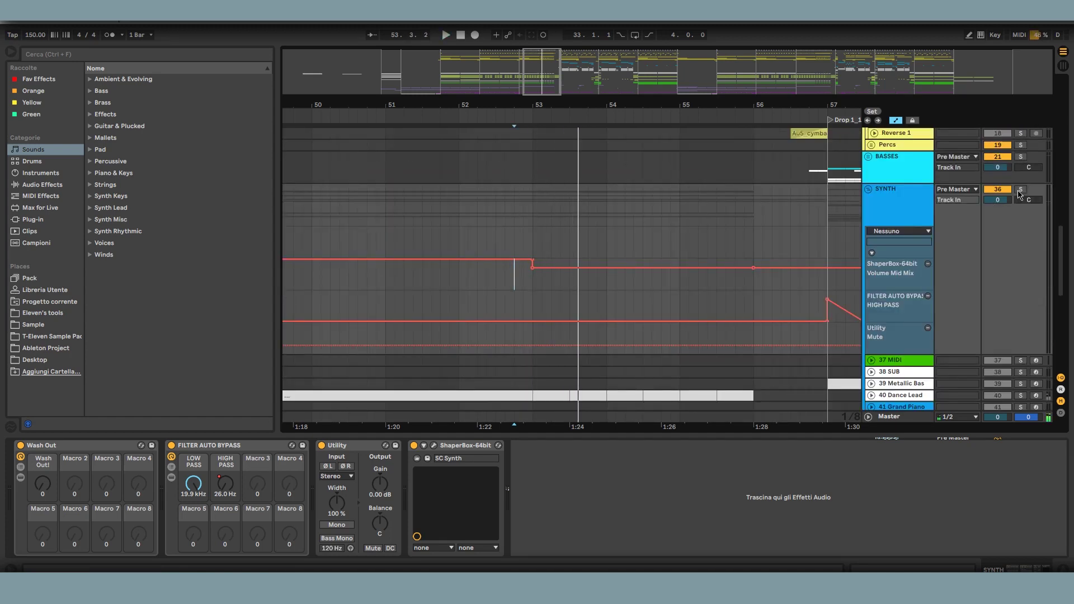
pyautogui.press('space')
pyautogui.click(531, 286)
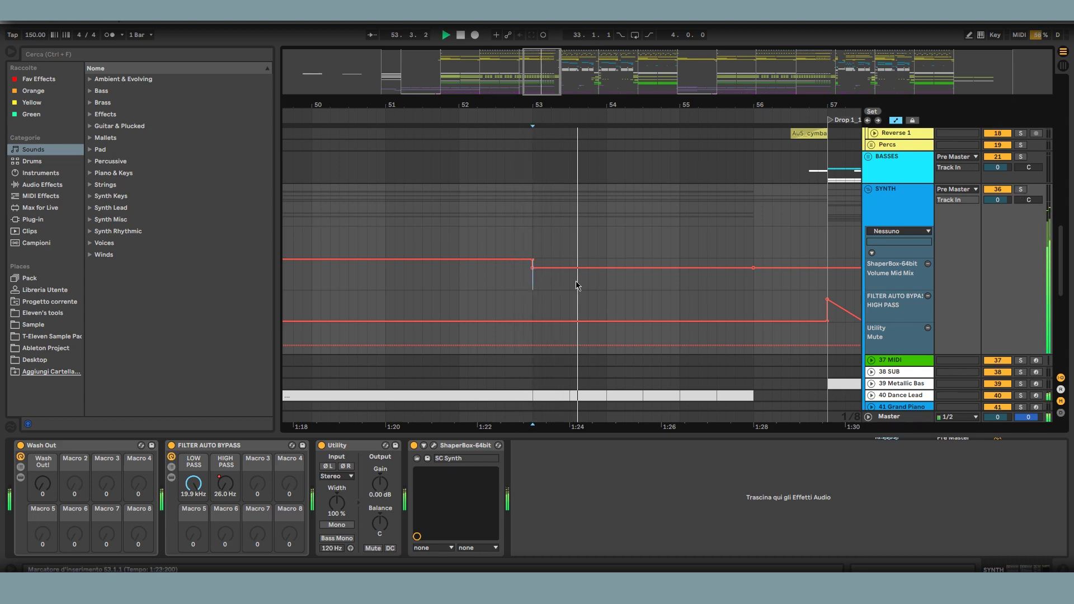
# Step: Duplicate the short ALL SIDECHAIN clip segment from 53.1.1 to 53.1.3 repeatedly so that it fills the Buildup up to 55.1.1
pyautogui.press('space')
pyautogui.press('space')
pyautogui.scroll(10, 587, 275)
pyautogui.press('space')
pyautogui.scroll(5, 539, 218)
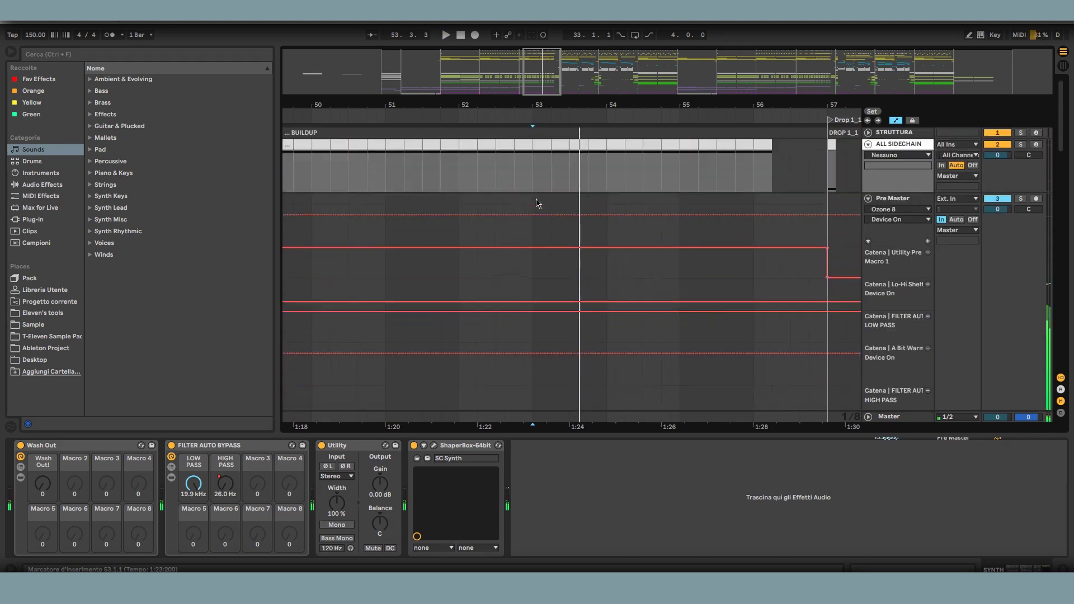
pyautogui.press('a')
pyautogui.moveTo(543, 166); pyautogui.dragTo(534, 165)
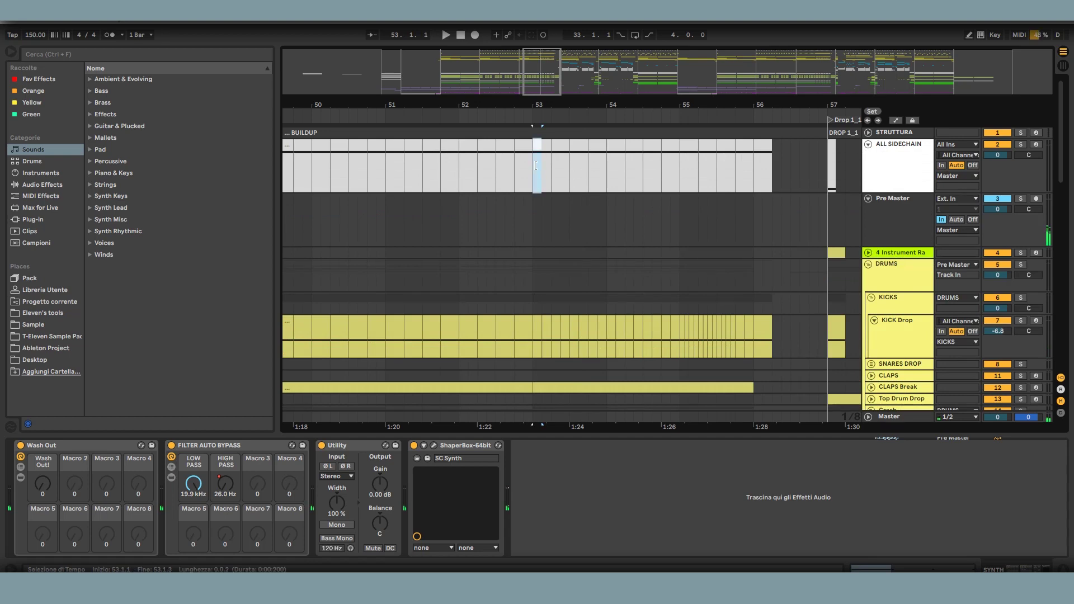
pyautogui.hotkey('ctrl', 'd')
pyautogui.hotkey('ctrl', 'd')
pyautogui.hotkey('ctrl', 'd')
pyautogui.hotkey('ctrl', 'd')
pyautogui.hotkey('ctrl', 'd')
pyautogui.hotkey('ctrl', 'd')
pyautogui.hotkey('ctrl', 'd')
pyautogui.hotkey('ctrl', 'd')
pyautogui.hotkey('ctrl', 'd')
pyautogui.hotkey('ctrl', 'd')
pyautogui.hotkey('ctrl', 'd')
pyautogui.hotkey('ctrl', 'd')
pyautogui.hotkey('ctrl', 'd')
pyautogui.hotkey('ctrl', 'd')
pyautogui.hotkey('ctrl', 'd')
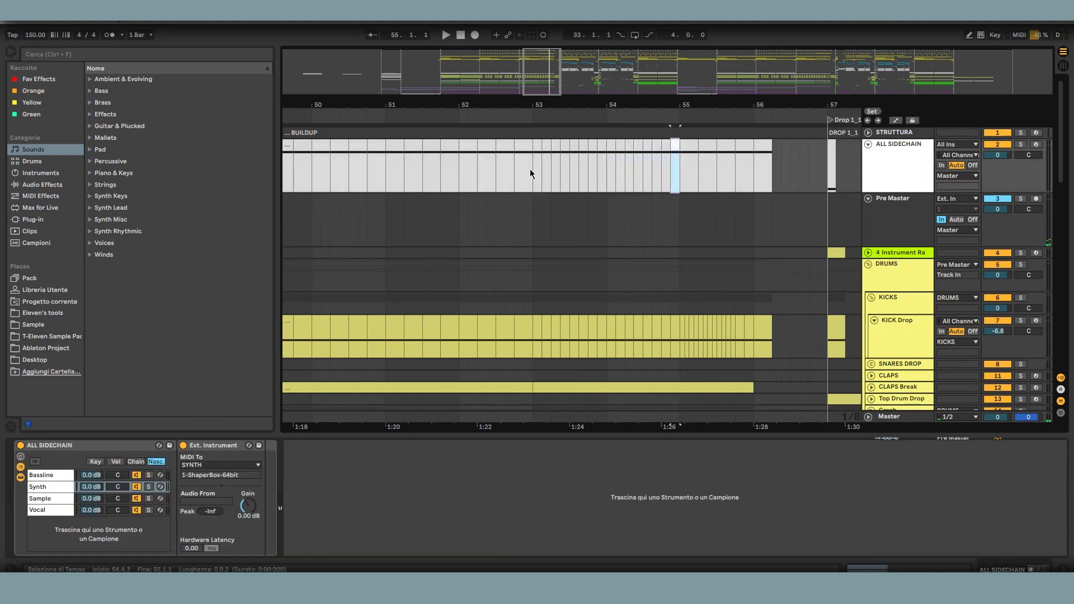
# Step: Play the Buildup from bar 53 with the denser sidechain clips and show the SYNTH group's automation lanes
pyautogui.click(532, 173)
pyautogui.press('space')
pyautogui.scroll(-15, 536, 232)
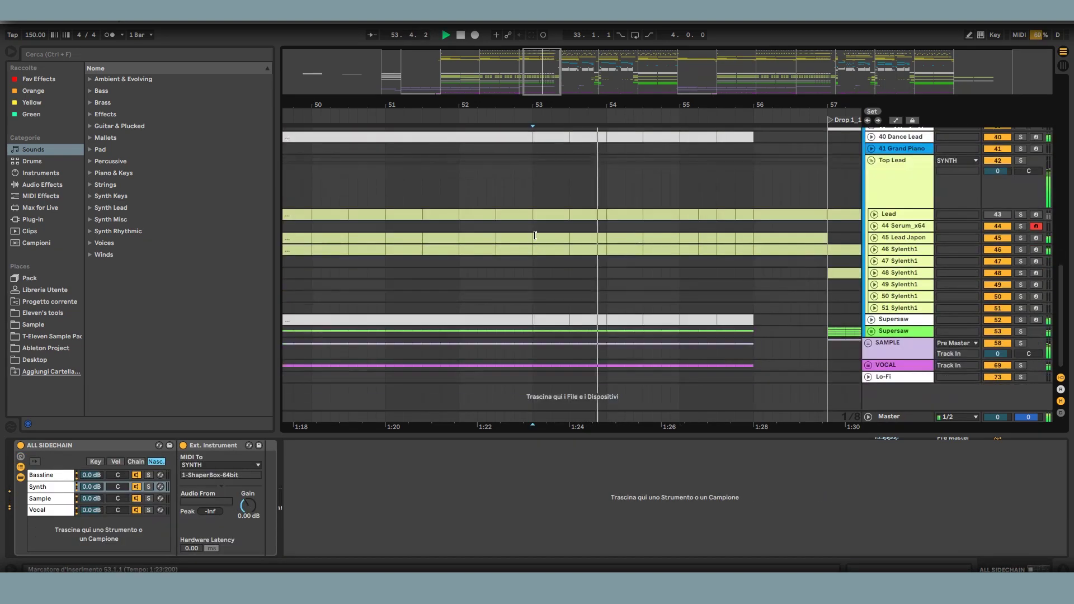
pyautogui.scroll(10, 534, 233)
pyautogui.press('a')
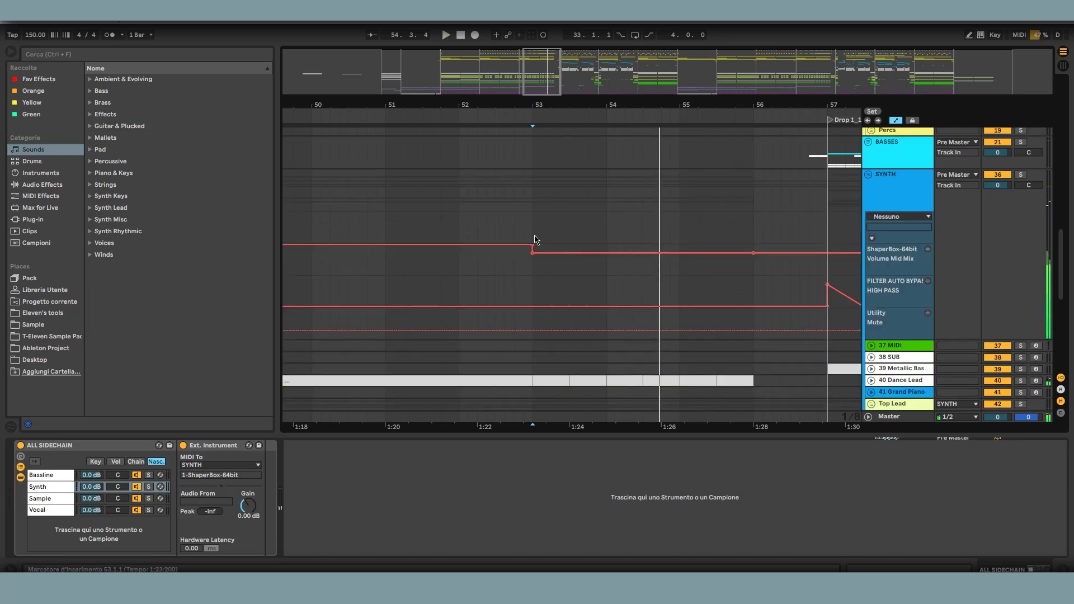
# Step: Raise the SYNTH group's ShaperBox Volume Mid Mix automation from bar 53 to 1.00 and play the passage
pyautogui.moveTo(560, 253); pyautogui.dragTo(561, 247)
pyautogui.press('space')
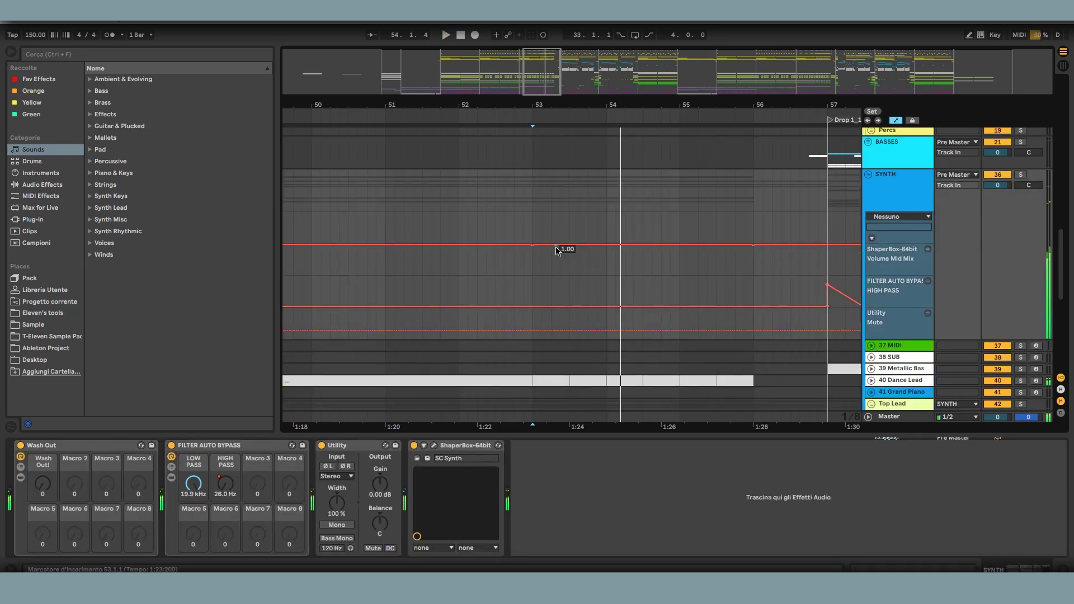
pyautogui.press('space')
# Step: Lower the SYNTH group's ShaperBox Volume Mid Mix automation from bar 53 onward and play the Buildup for comparison
pyautogui.moveTo(557, 250); pyautogui.dragTo(580, 263)
pyautogui.press('space')
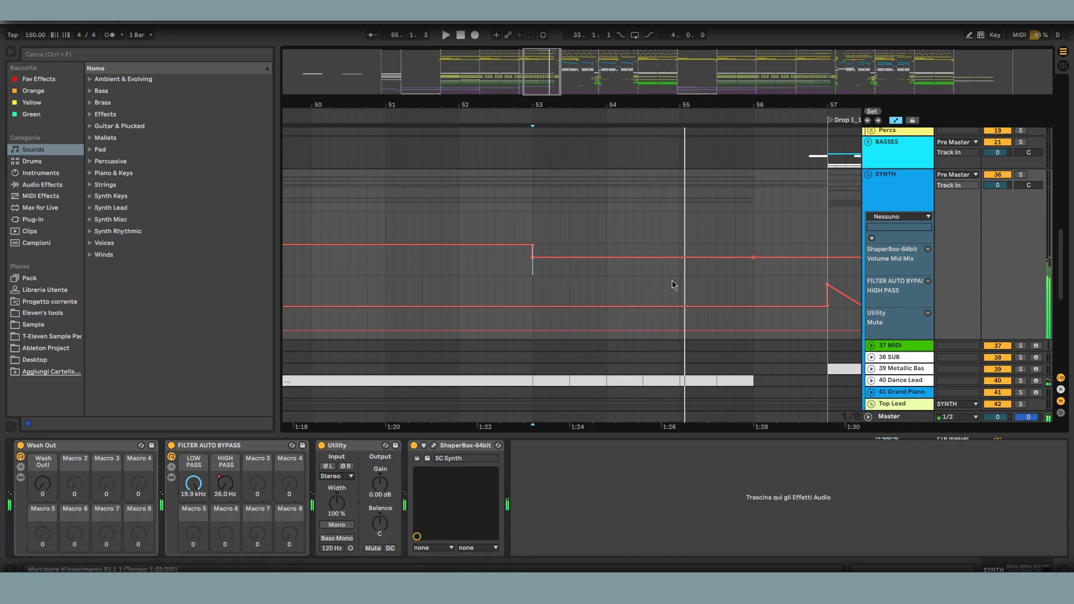
pyautogui.click(533, 258)
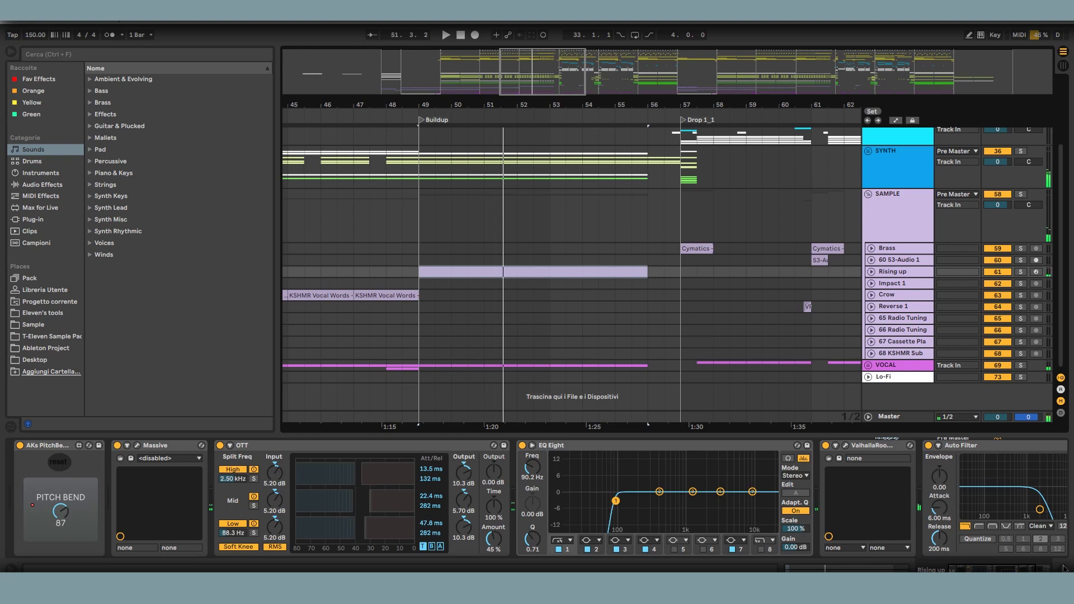
# Step: Hide the device view, search the browser for "downswe" and audition VFX2 Downsweeps 13.wav and VFX2 Downsweeps 24 R.wav
pyautogui.click(1065, 569)
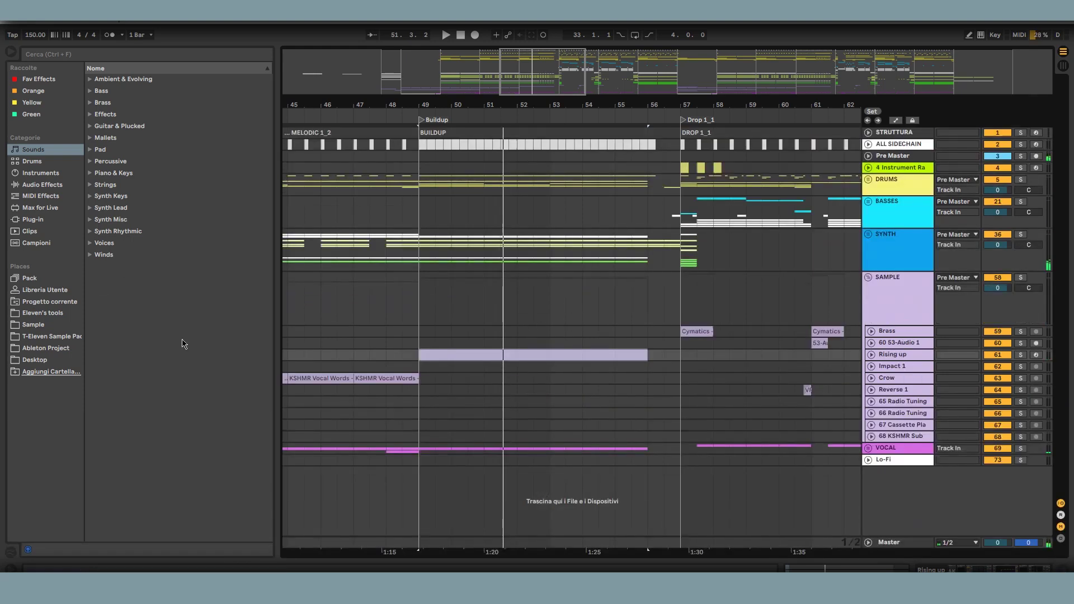
pyautogui.hotkey('ctrl', 'f')
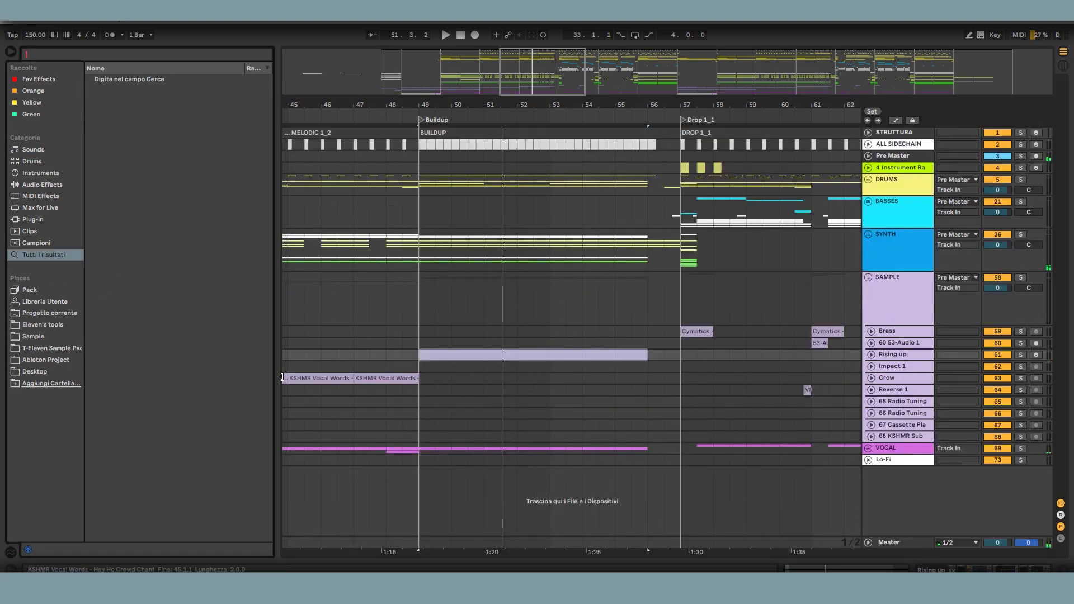
pyautogui.write('downswe')
pyautogui.click(125, 360)
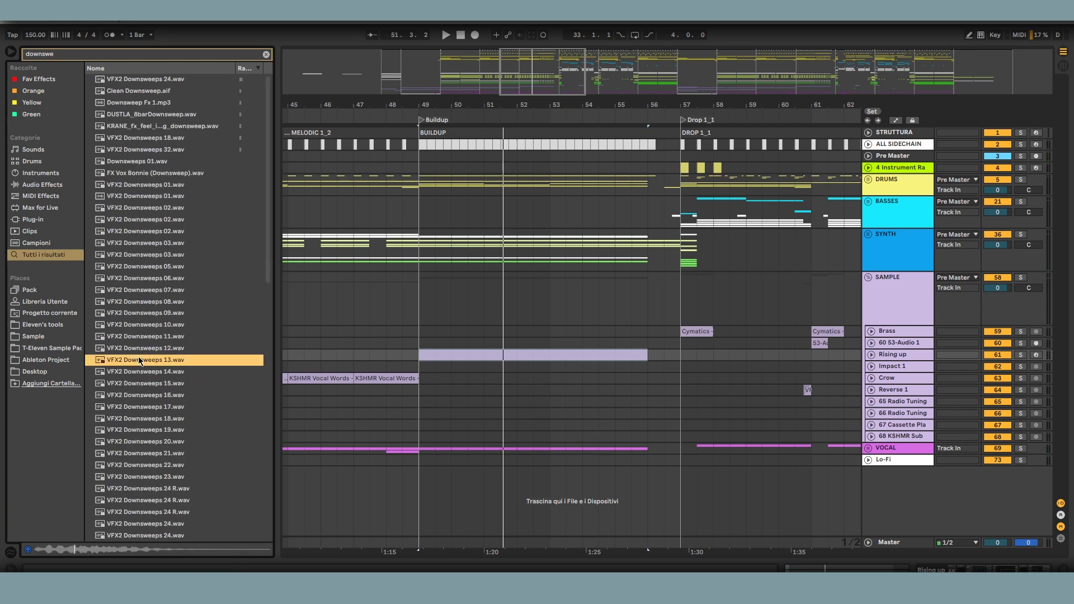
pyautogui.press('Left')
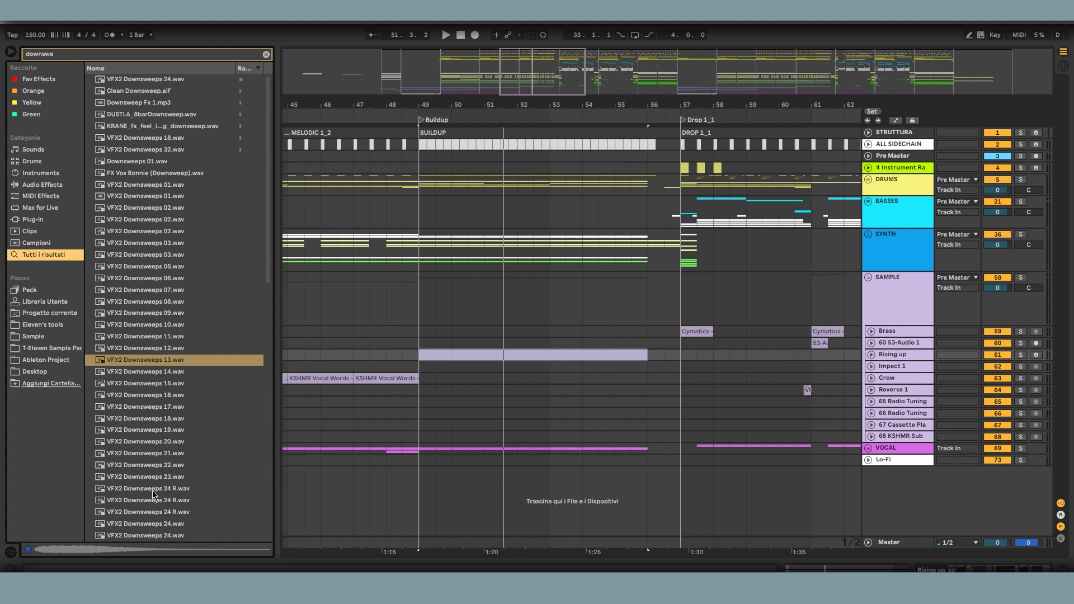
pyautogui.click(158, 513)
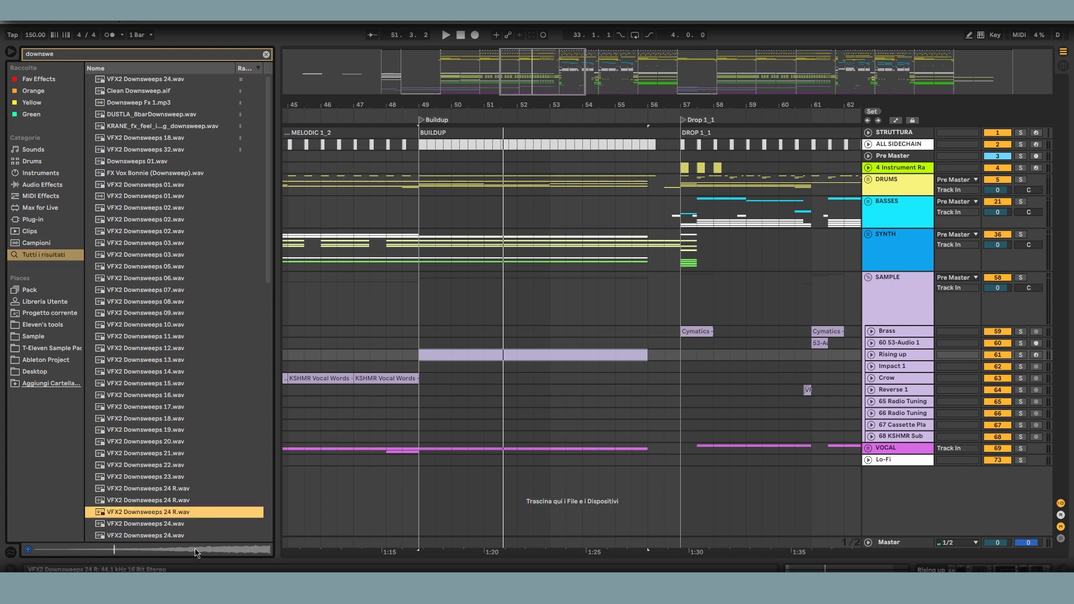
# Step: Audition sweeps from the Sample folder: VFX2 Sweeps Medium 02.wav and 16.wav, and VFX2 Sweeps Long 07.wav
pyautogui.click(169, 338)
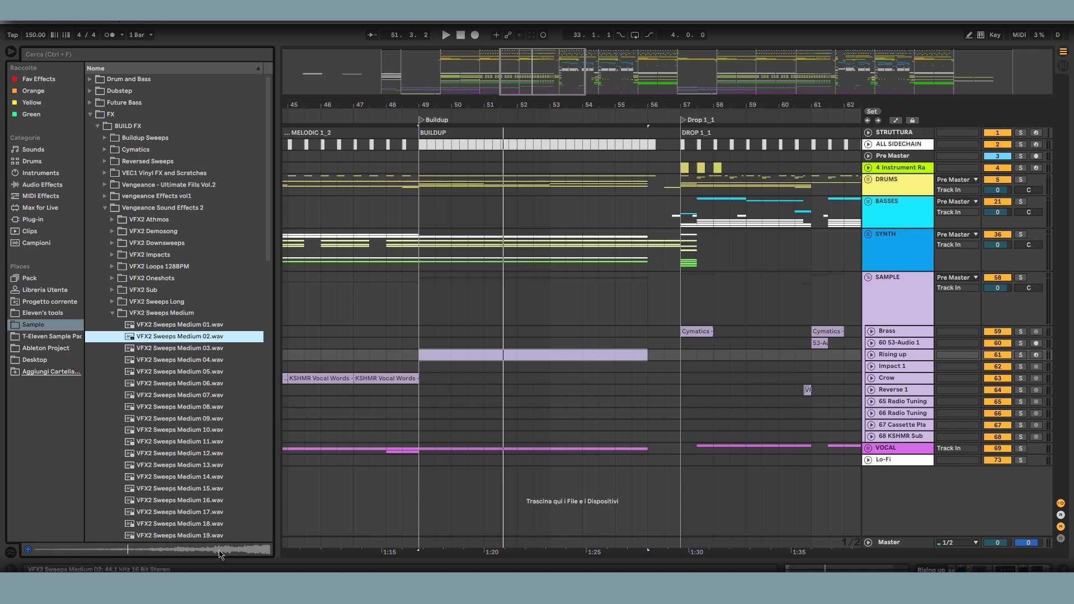
pyautogui.click(198, 500)
pyautogui.click(176, 314)
pyautogui.click(162, 301)
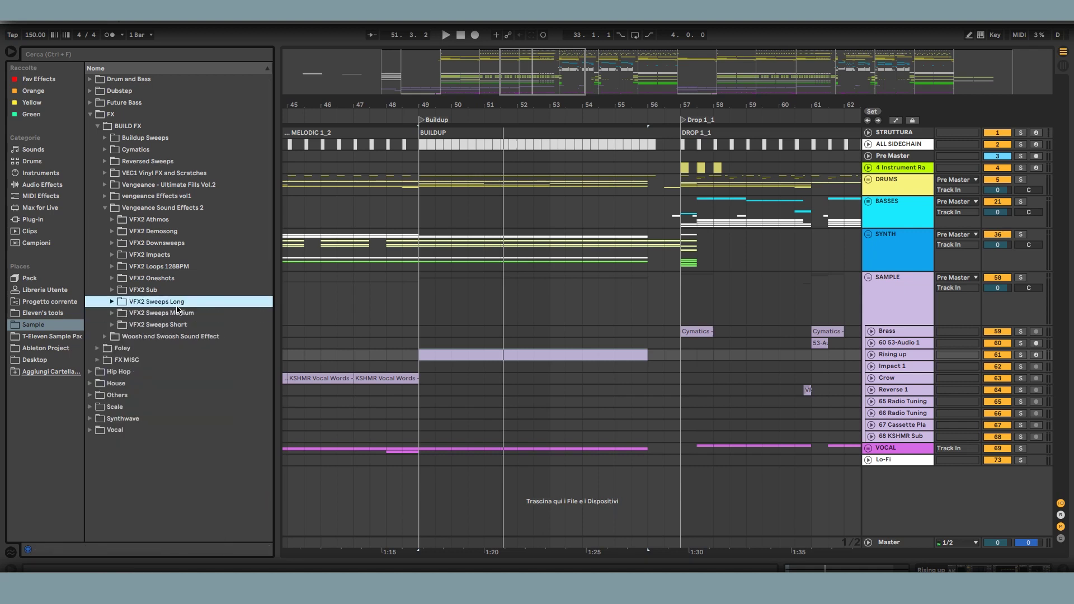
pyautogui.click(175, 385)
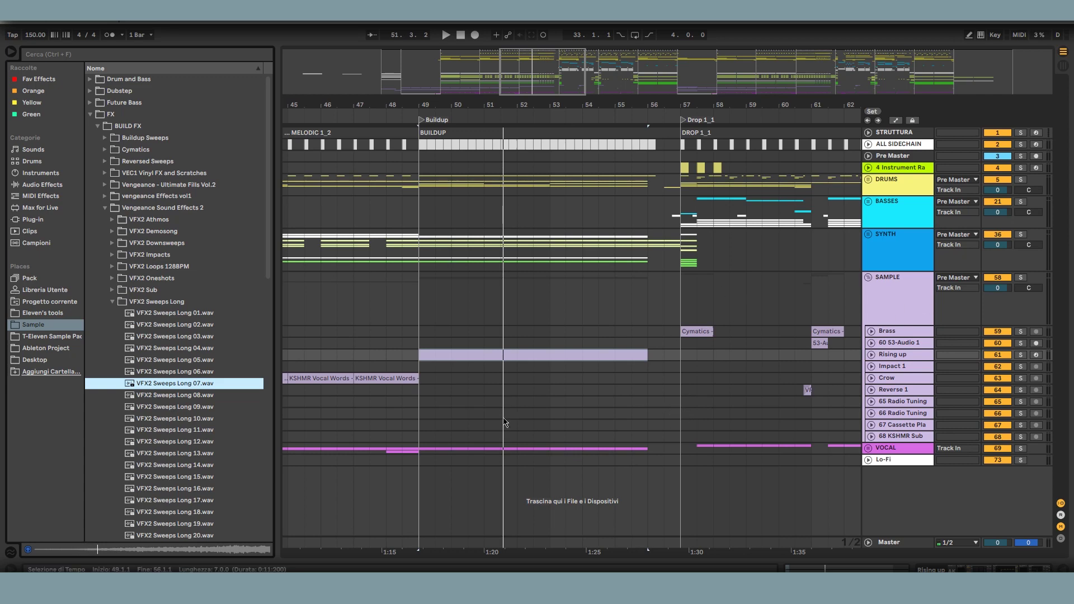
pyautogui.press('Left')
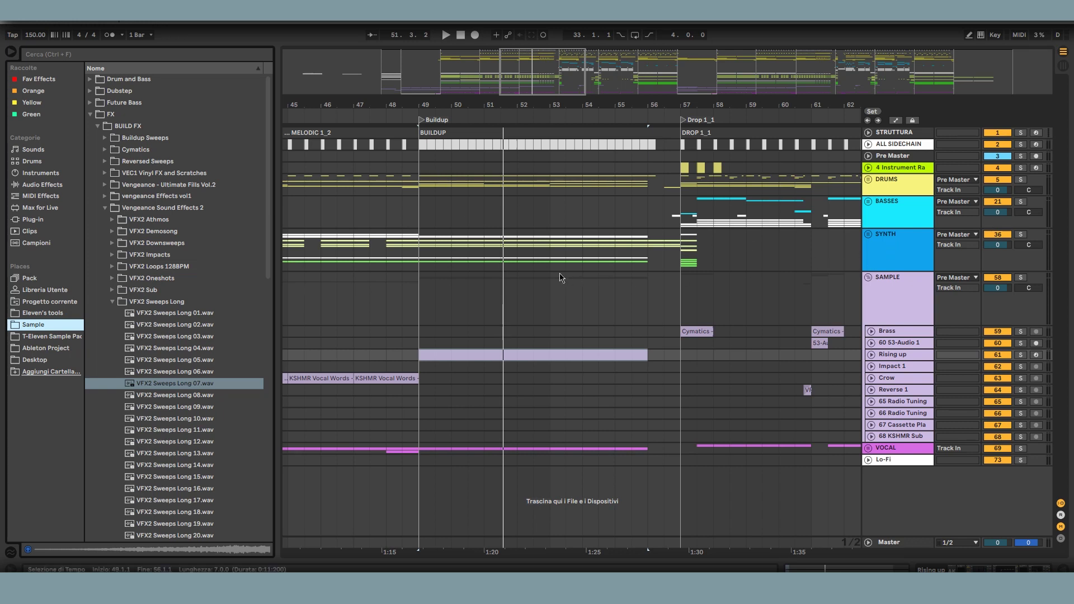
# Step: Audition the Buildup's layers by unfolding and soloing the 45 Lead Japon track and the Crash 1 track
pyautogui.click(899, 253)
pyautogui.click(868, 277)
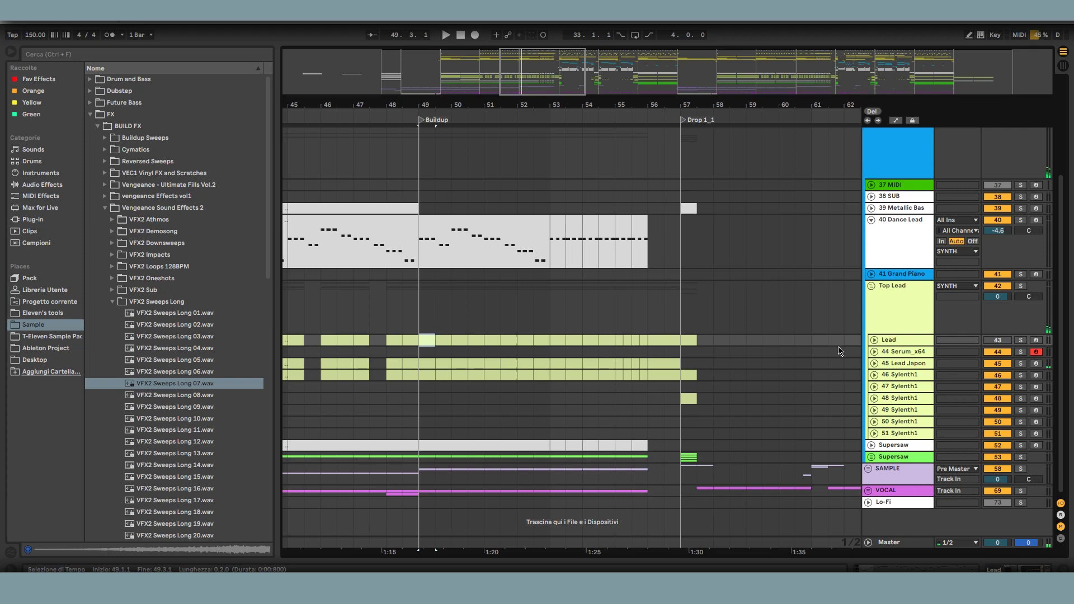
pyautogui.keyDown('alt'); pyautogui.click(873, 339); pyautogui.keyUp('alt')
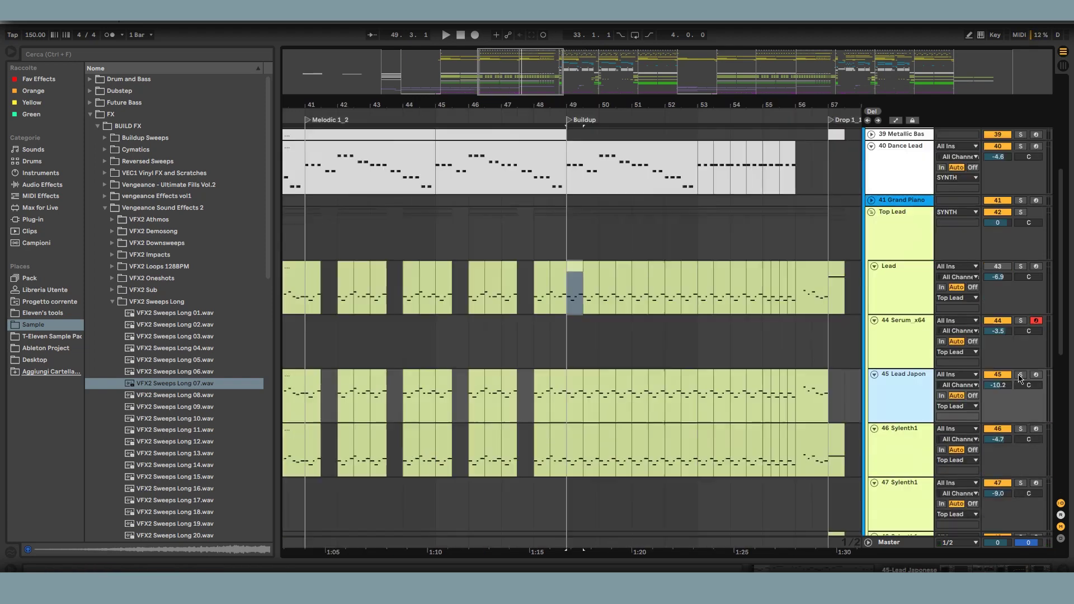
pyautogui.click(1019, 376)
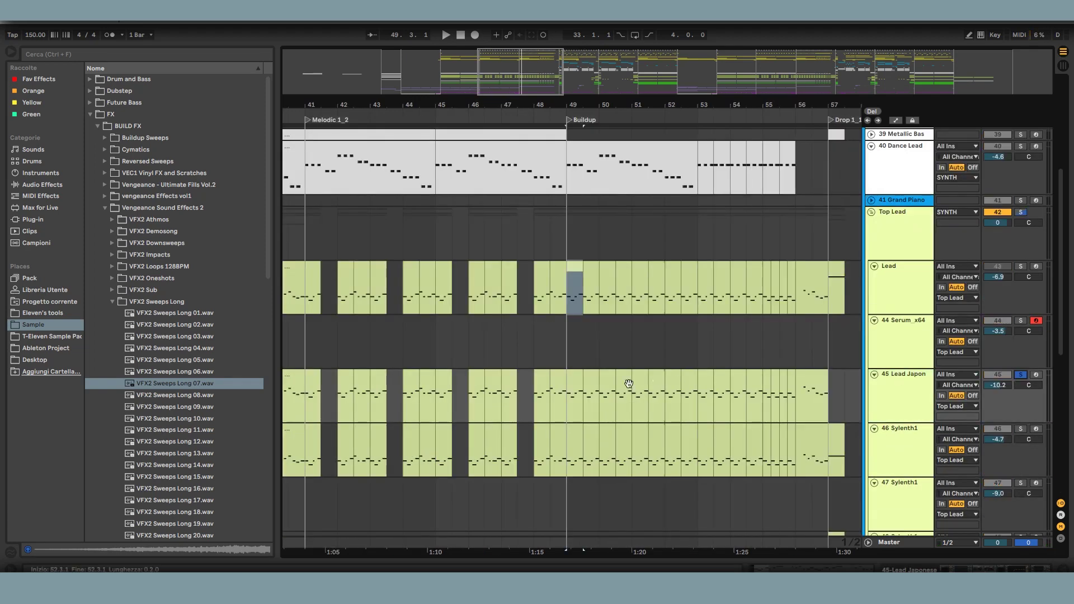
pyautogui.press('space')
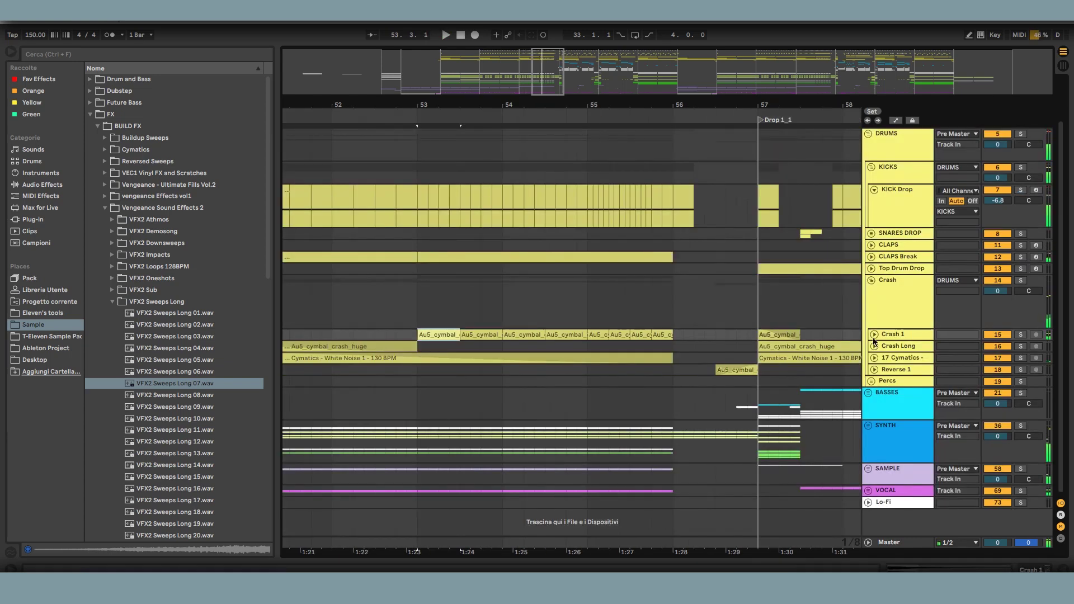
pyautogui.click(874, 334)
pyautogui.click(1019, 335)
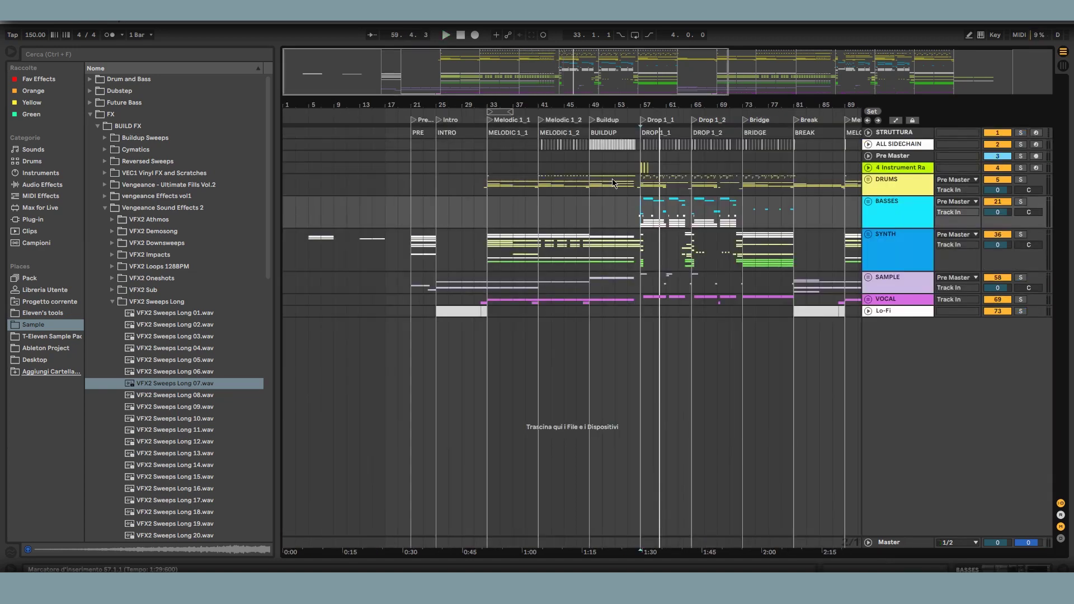
# Step: Examine the arrangement around bar 57, comparing the Buildup, Drop 1_1, Drop 1_2 and Bridge sections
pyautogui.moveTo(621, 121)
pyautogui.mouseDown()
pyautogui.moveTo(616, 134)
pyautogui.moveTo(479, 201)
pyautogui.mouseUp()
pyautogui.click(535, 211)
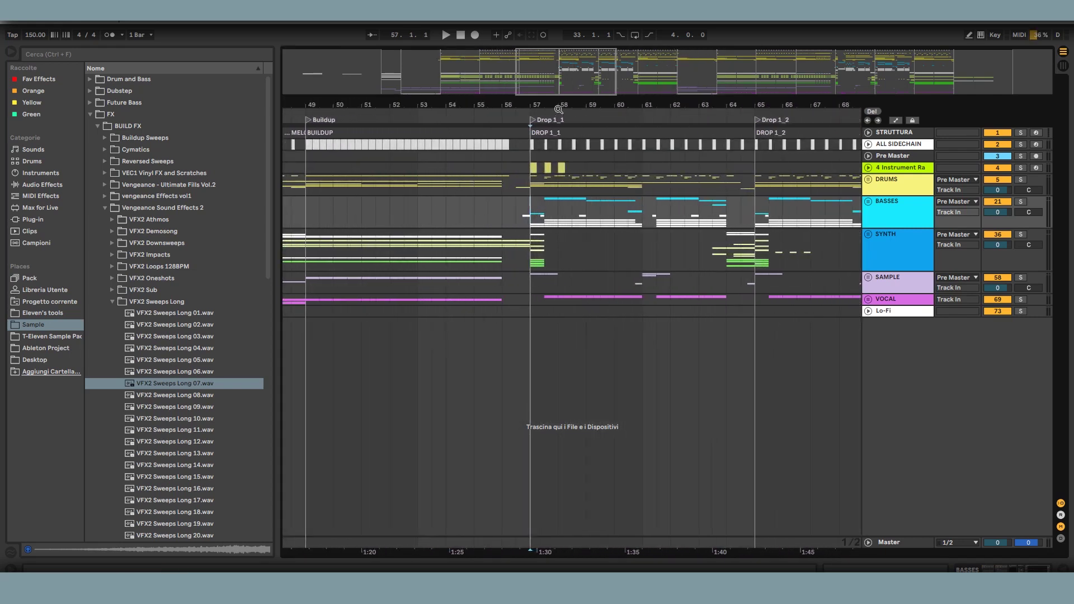
pyautogui.moveTo(579, 111); pyautogui.dragTo(581, 113)
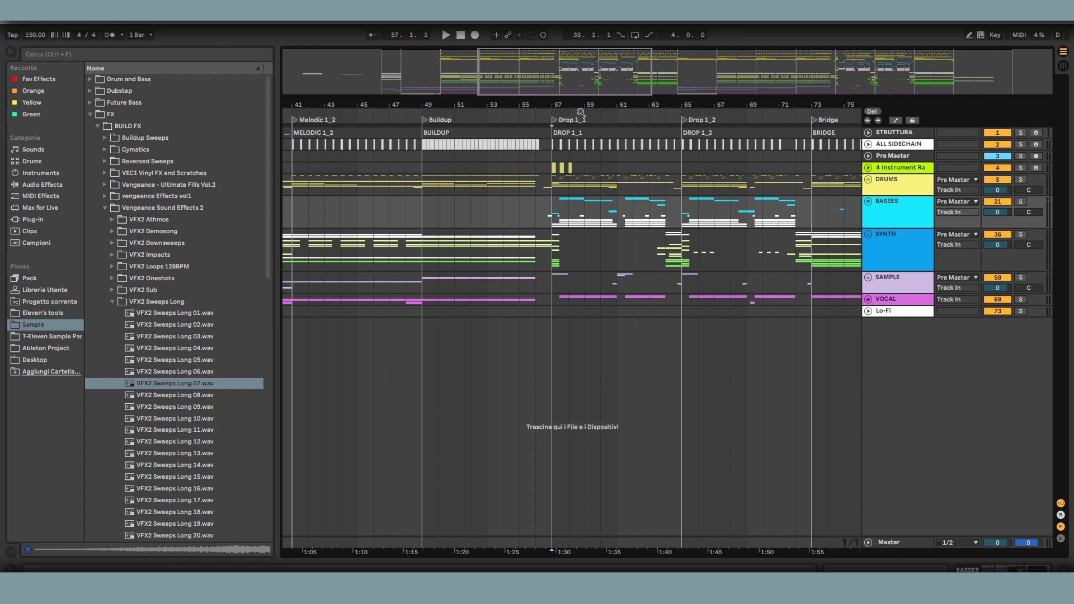
pyautogui.moveTo(581, 112); pyautogui.dragTo(468, 112)
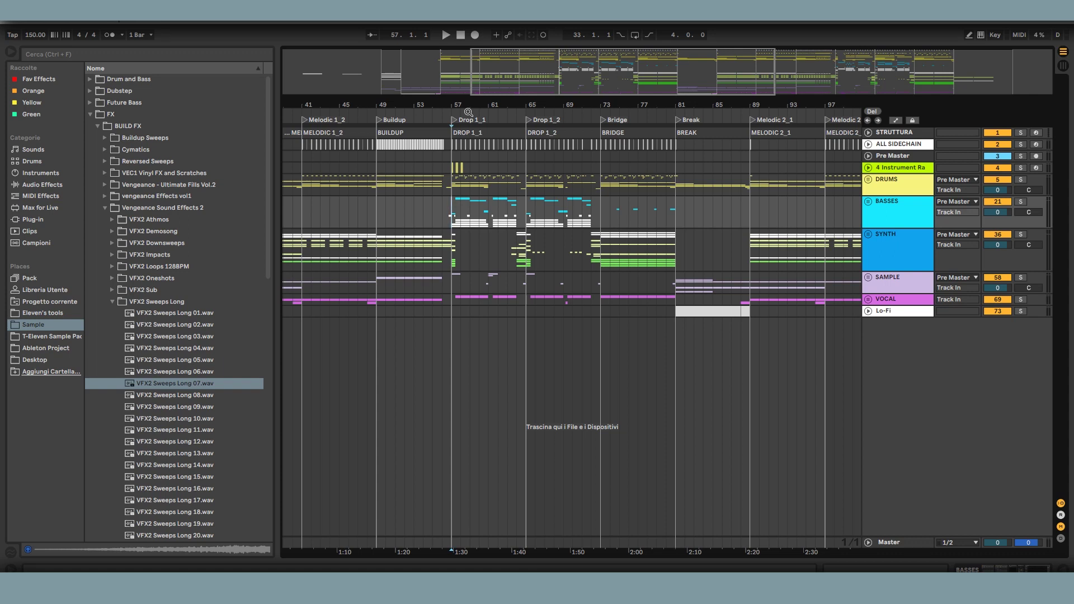
pyautogui.moveTo(468, 111); pyautogui.dragTo(508, 109)
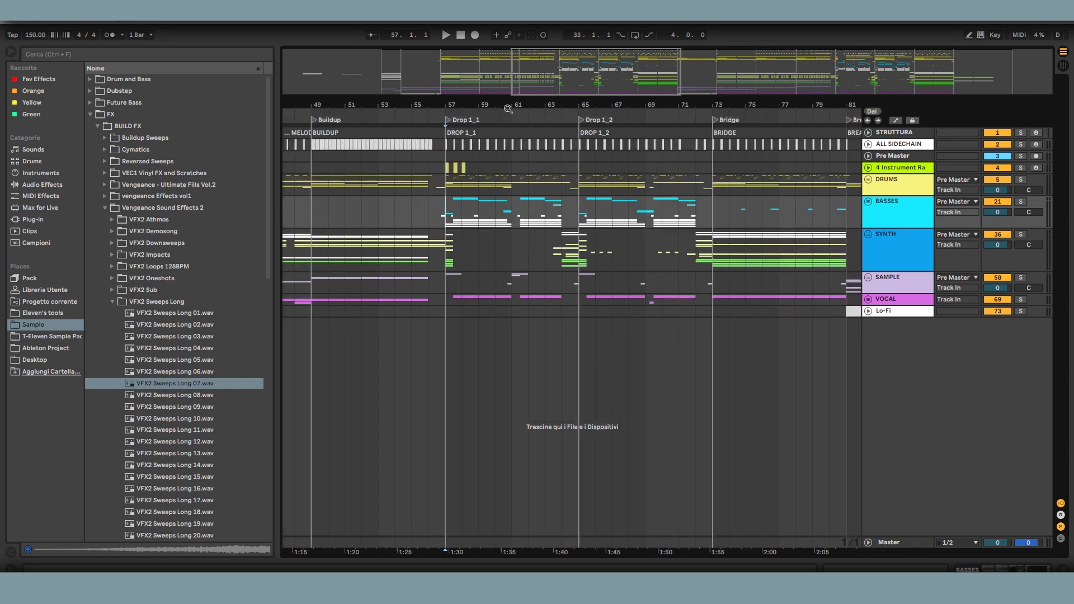
# Step: Search the browser for "utility" and add the 03 Utility Pre Drop rack before FabFilter Pro-L on the Master track
pyautogui.doubleClick(890, 543)
pyautogui.click(932, 536)
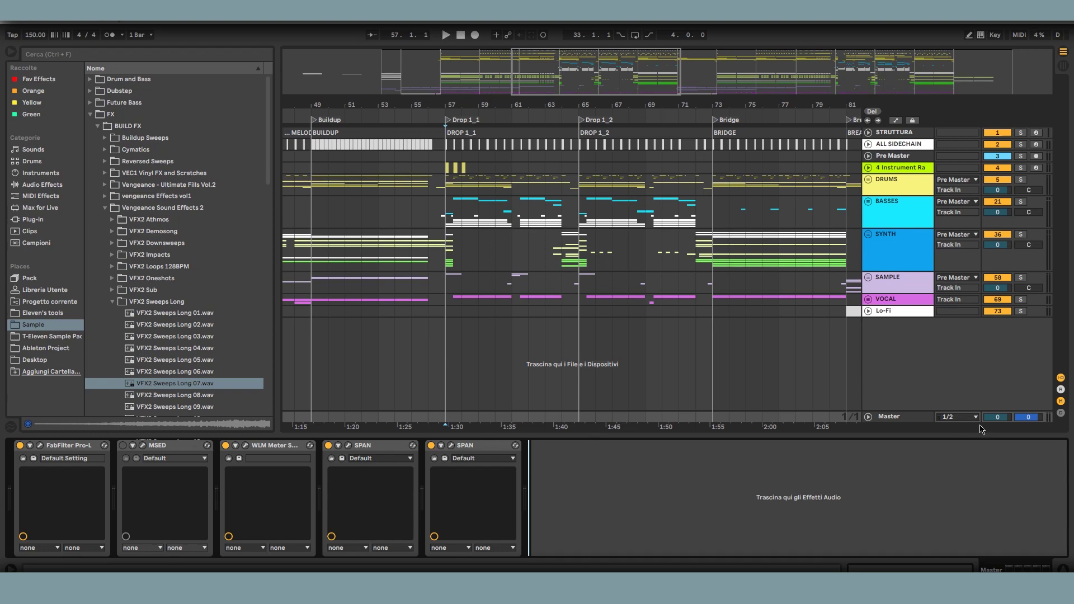
pyautogui.rightClick(996, 418)
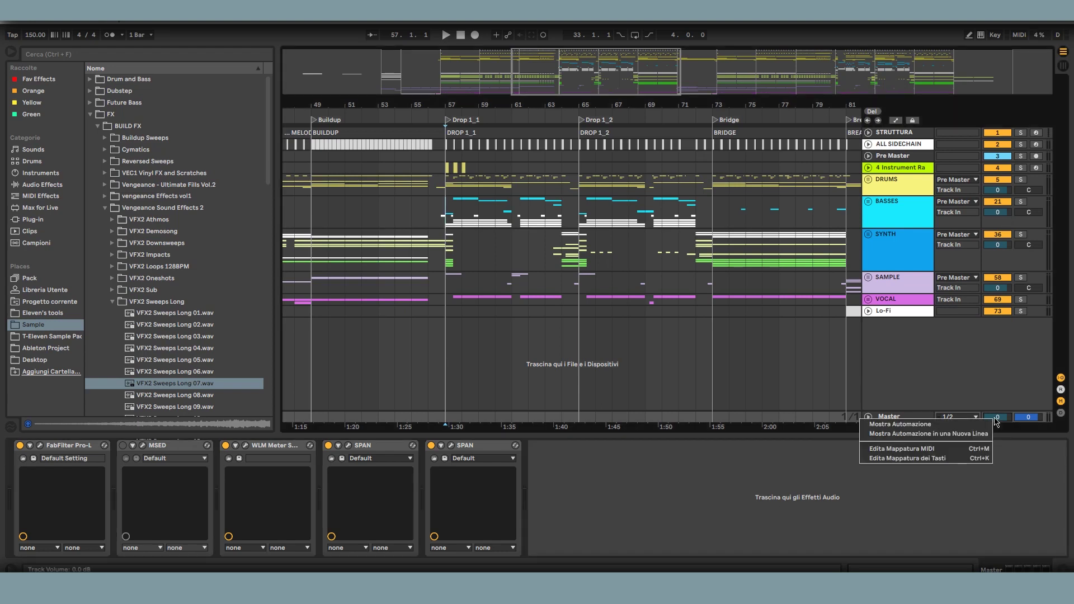
pyautogui.click(1038, 461)
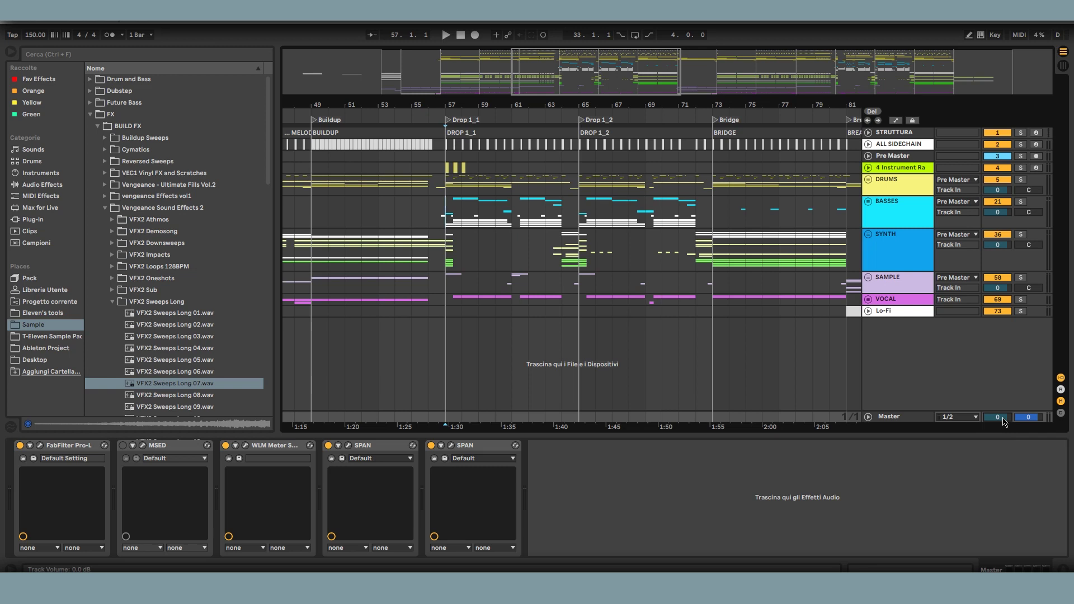
pyautogui.click(697, 538)
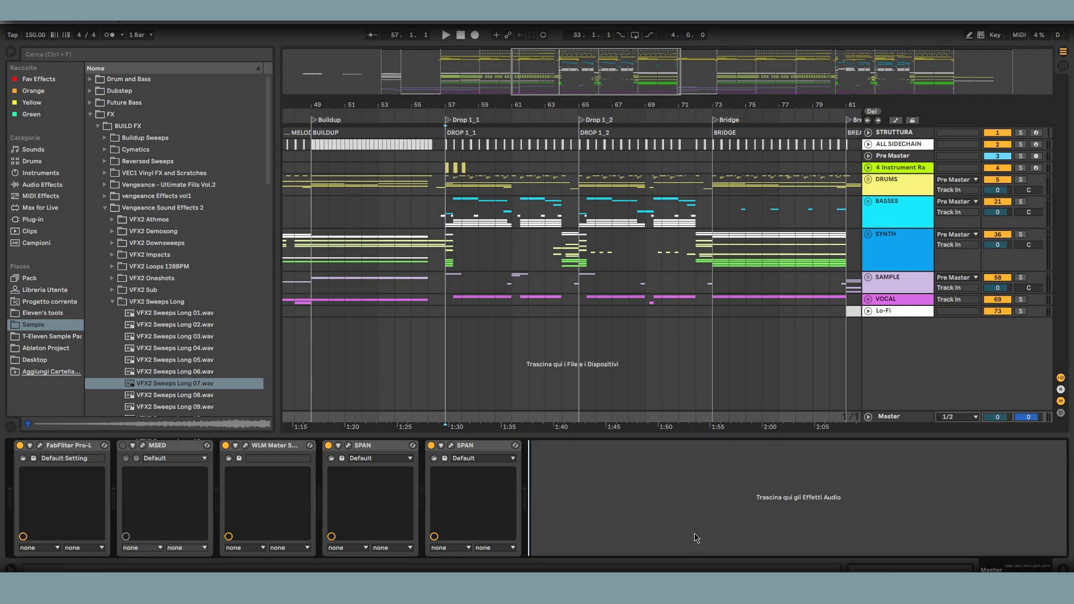
pyautogui.hotkey('ctrl', 'f')
pyautogui.write('utility')
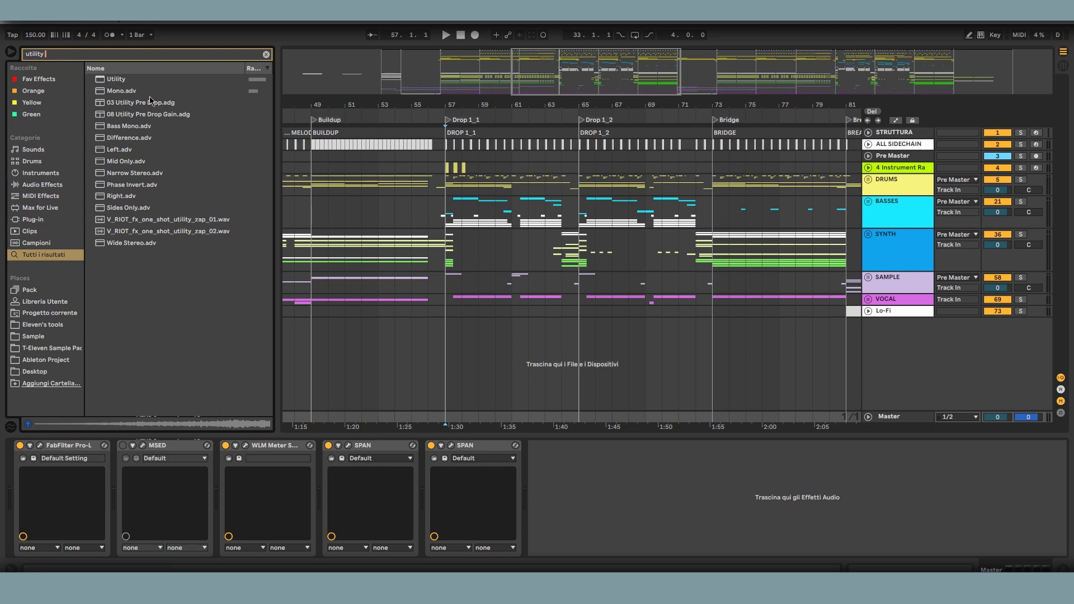
pyautogui.moveTo(149, 100)
pyautogui.mouseDown()
pyautogui.moveTo(155, 435)
pyautogui.moveTo(141, 489)
pyautogui.mouseUp()
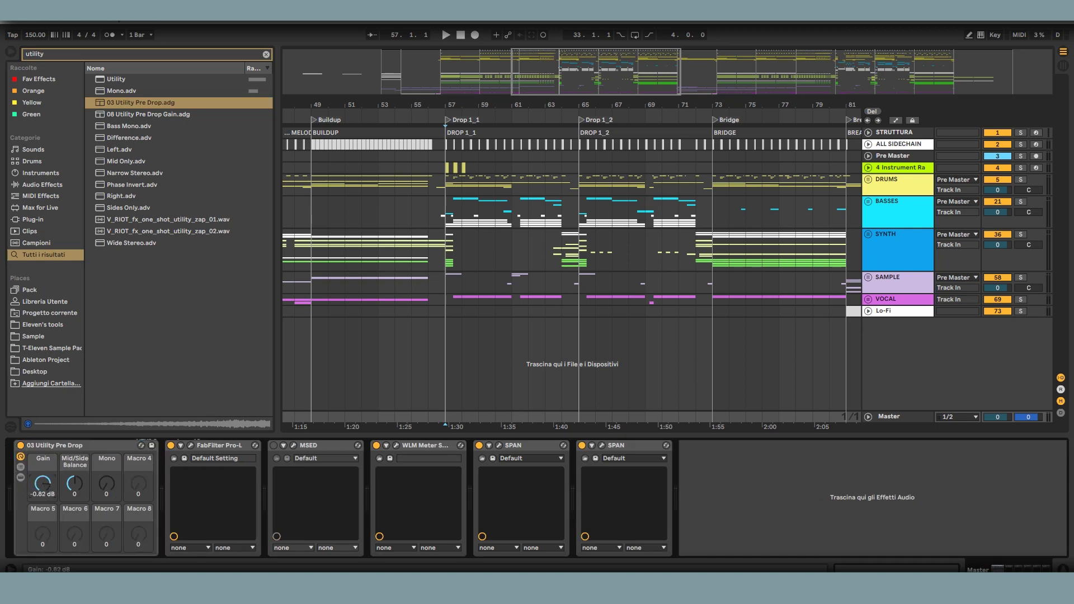
# Step: Show the Utility device inside the 03 Utility Pre Drop rack and set the rack's Gain macro to -1.00 dB
pyautogui.moveTo(42, 484); pyautogui.dragTo(42, 537)
pyautogui.click(21, 478)
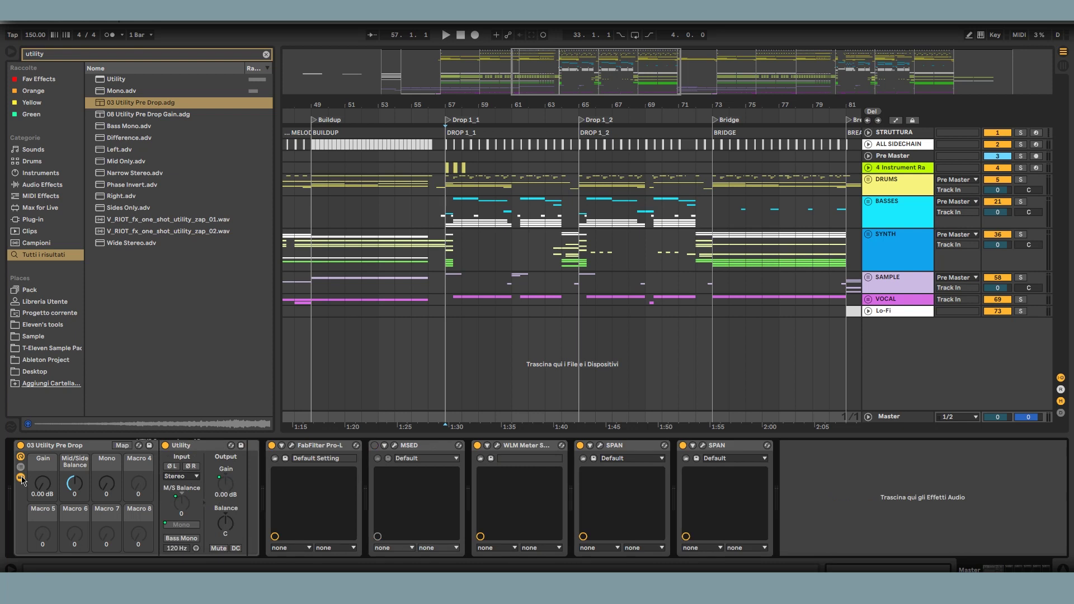
pyautogui.moveTo(45, 486); pyautogui.dragTo(45, 494)
# Step: Open the 03 Utility Pre Drop rack's macro mappings and select the Gain mapping's maximum value
pyautogui.click(122, 446)
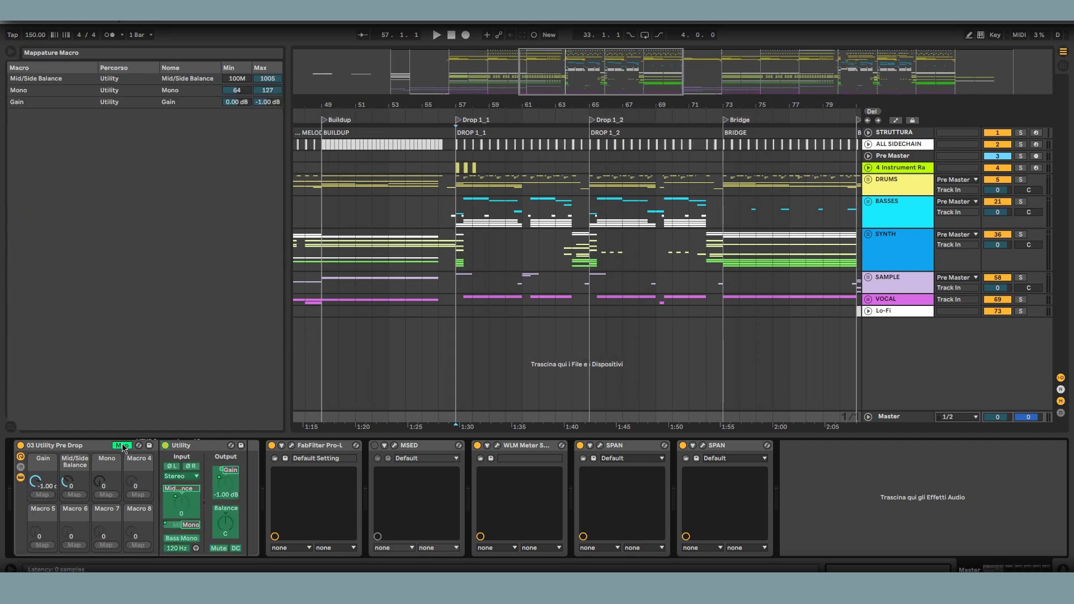
pyautogui.click(270, 106)
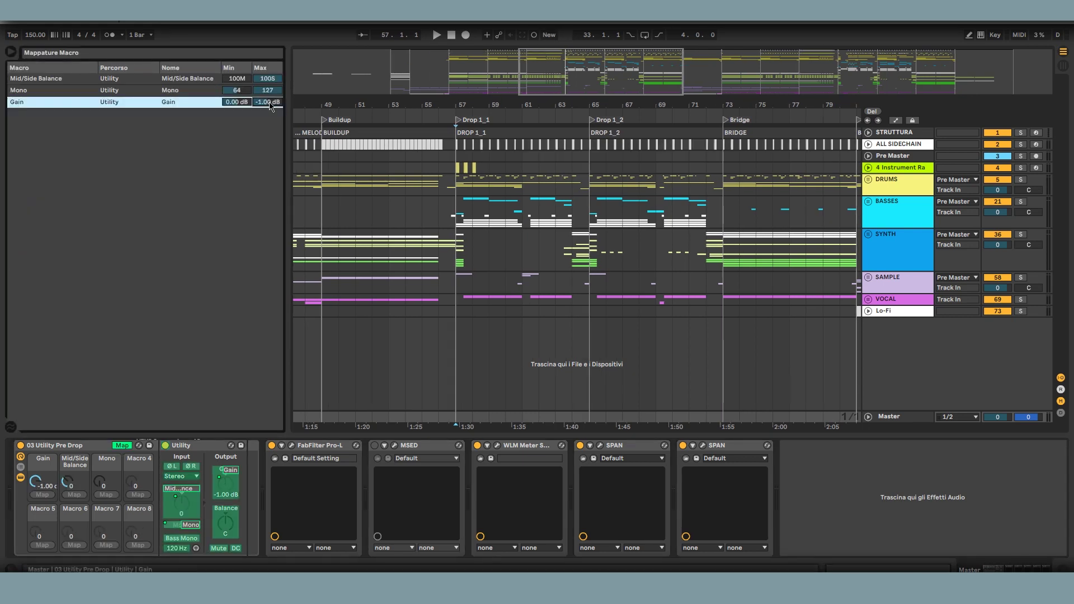
# Step: Set the Gain mapping's maximum to -3 dB and try out the rack's Gain and Mid/Side Balance macros
pyautogui.write('-3')
pyautogui.press('Return')
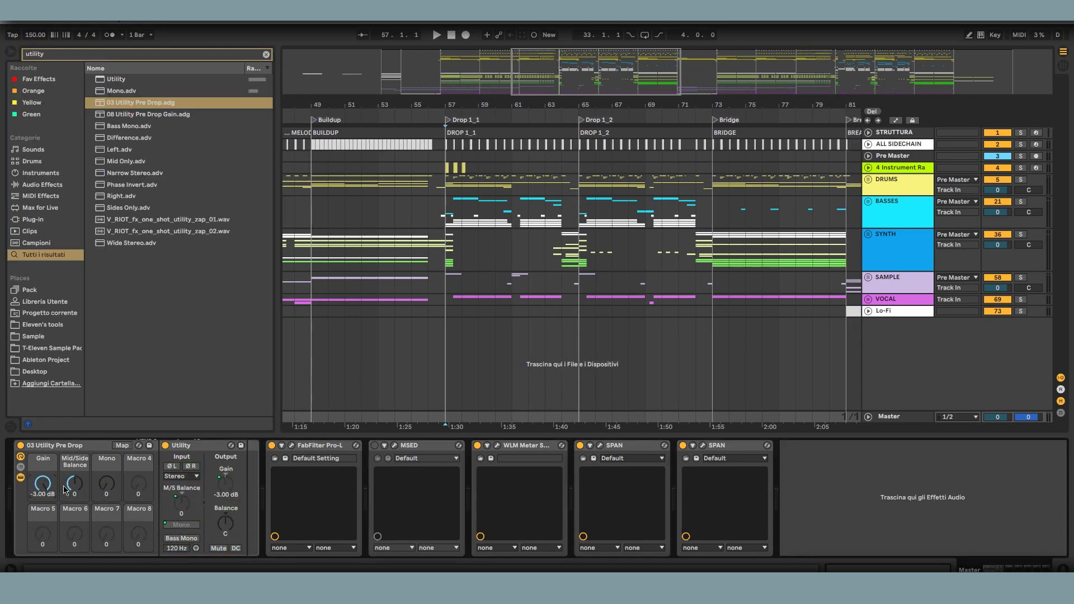
pyautogui.moveTo(44, 484); pyautogui.dragTo(45, 506)
pyautogui.doubleClick(44, 486)
pyautogui.moveTo(43, 484); pyautogui.dragTo(45, 488)
pyautogui.moveTo(71, 487); pyautogui.dragTo(71, 506)
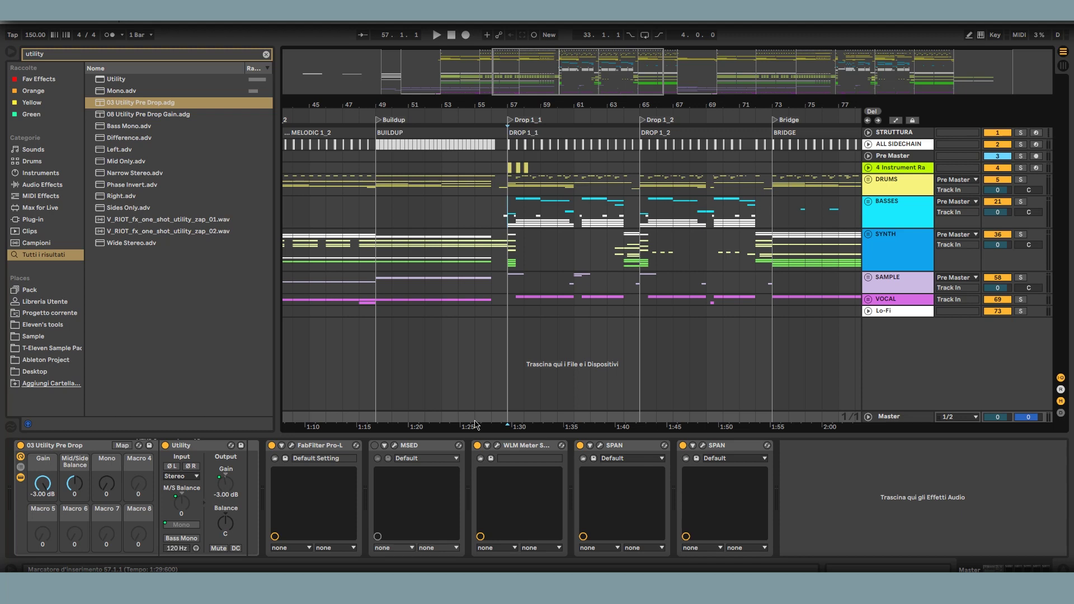
# Step: Show the rack's Gain automation on the Master track and hold it at -3.00 dB across the Buildup, bars 49 to 57
pyautogui.click(868, 417)
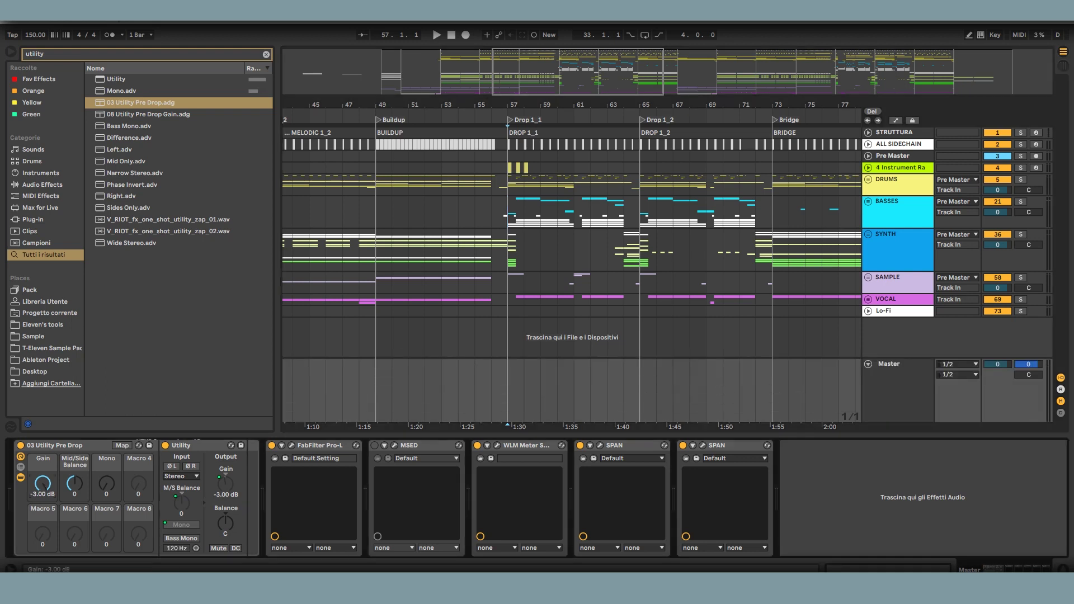
pyautogui.moveTo(42, 484); pyautogui.dragTo(42, 520)
pyautogui.rightClick(42, 485)
pyautogui.click(79, 337)
pyautogui.moveTo(507, 412); pyautogui.dragTo(372, 414)
pyautogui.moveTo(392, 387); pyautogui.dragTo(410, 396)
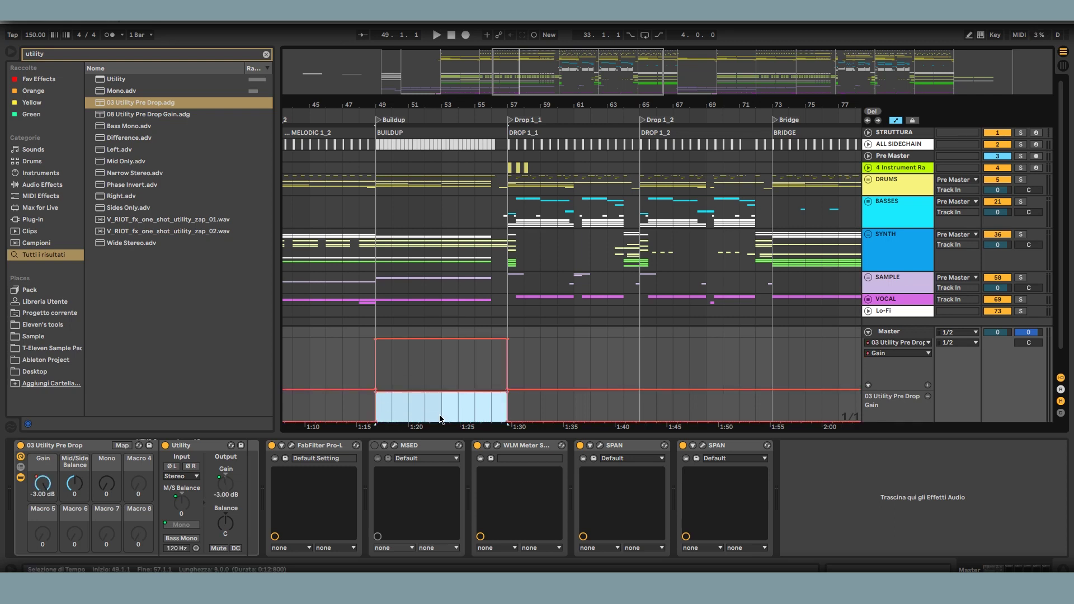
# Step: Play the Buildup into Drop 1_1 to hear the gain change, and undo the 03 Utility Pre Drop rack on the Master
pyautogui.press('space')
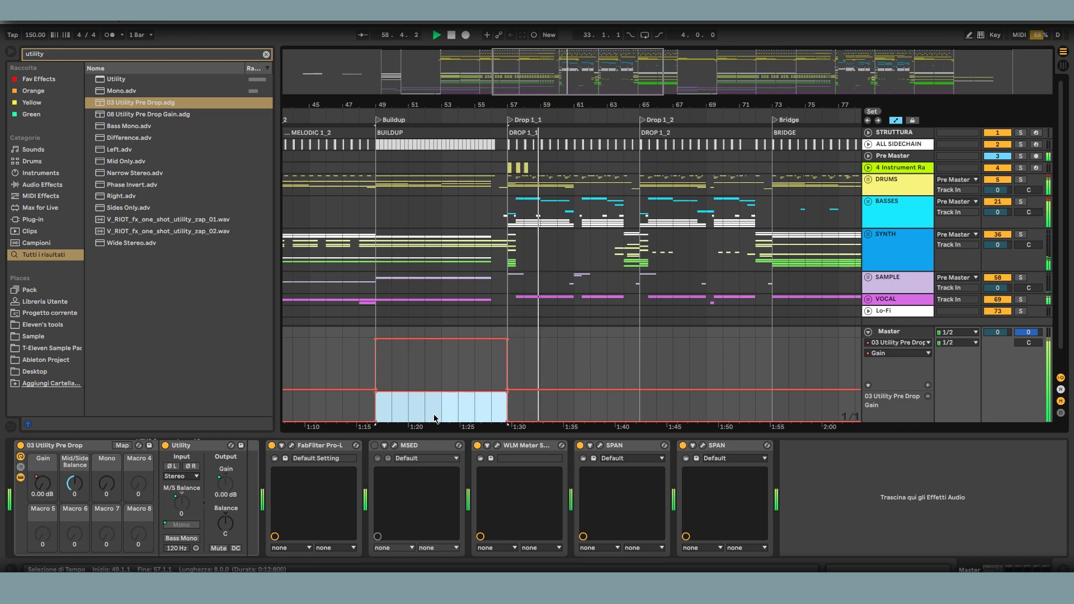
pyautogui.press('space')
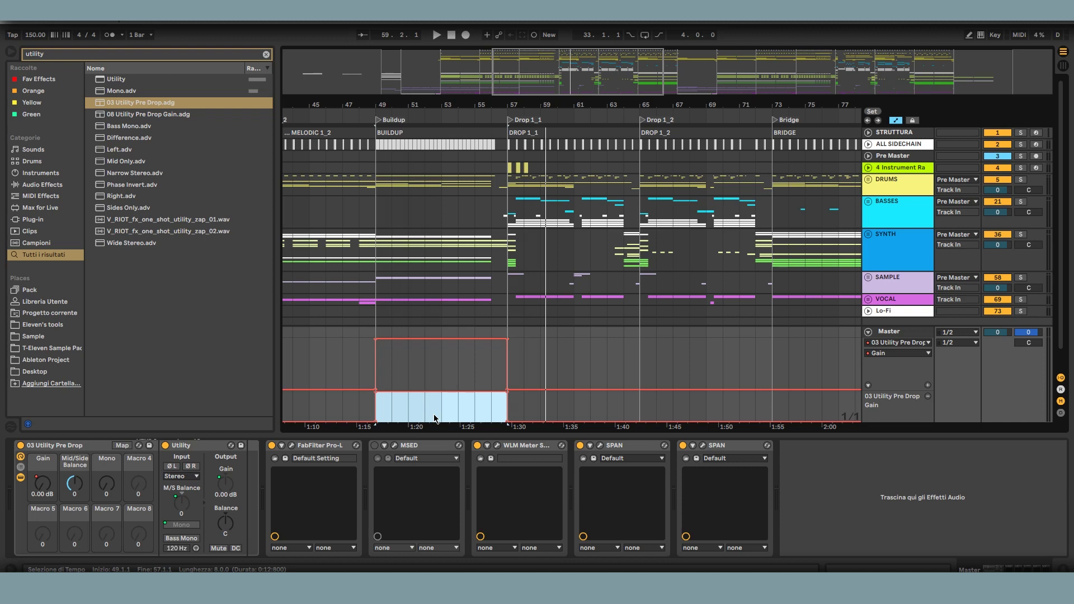
pyautogui.hotkey('ctrl', 'z')
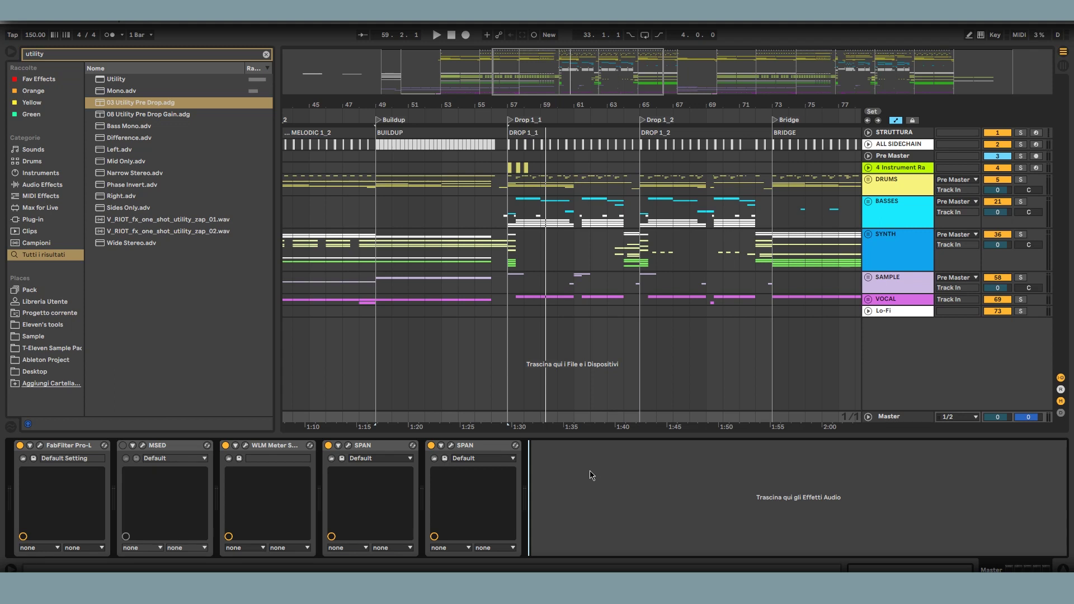
# Step: Search the browser for "auto", add 01 FILTER AUTO BYPASS before FabFilter Pro-L on the Master, and show its HIGH PASS automation
pyautogui.hotkey('ctrl', 'f')
pyautogui.write('auto')
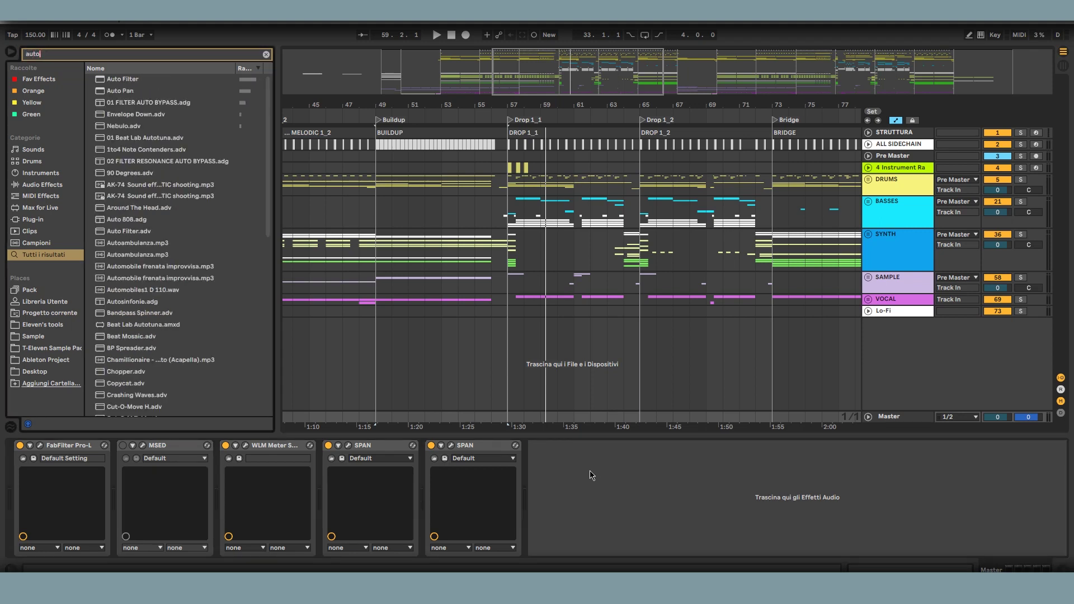
pyautogui.moveTo(142, 102); pyautogui.dragTo(11, 495)
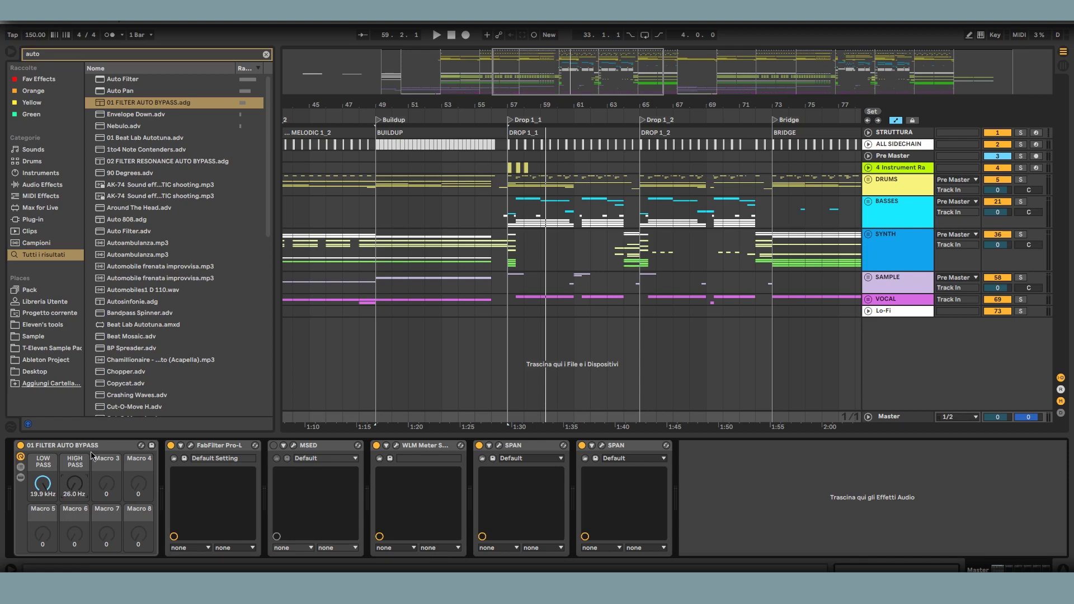
pyautogui.rightClick(59, 469)
pyautogui.click(140, 330)
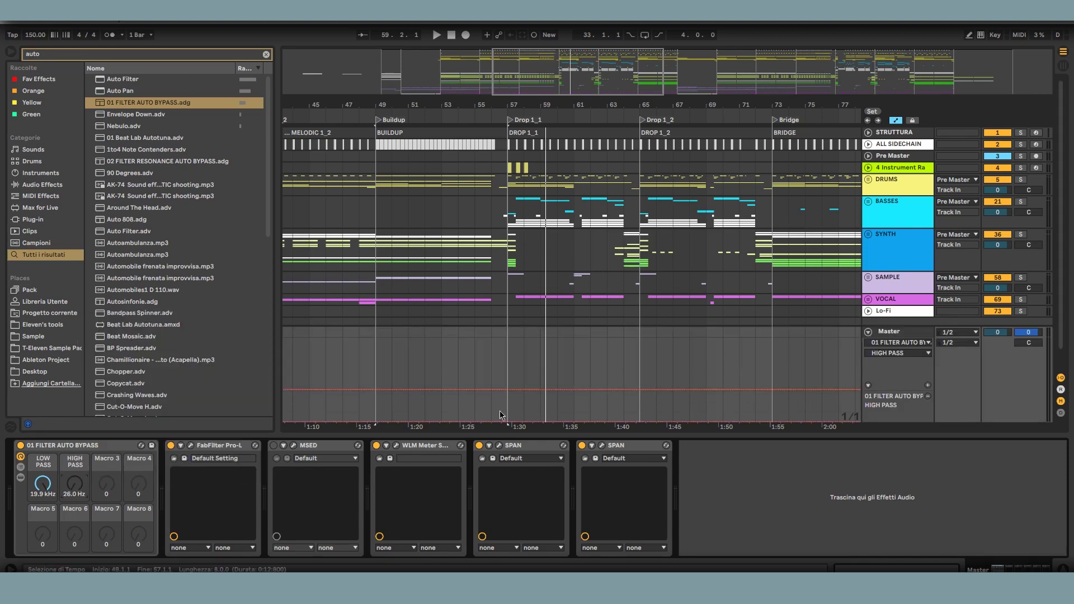
# Step: Draw a rising HIGH PASS ramp on the Master from bar 55 to bar 56 that drops back at its end, and play from bar 54
pyautogui.moveTo(493, 407)
pyautogui.mouseDown()
pyautogui.moveTo(471, 404)
pyautogui.moveTo(492, 413)
pyautogui.mouseUp()
pyautogui.click(464, 395)
pyautogui.press('space')
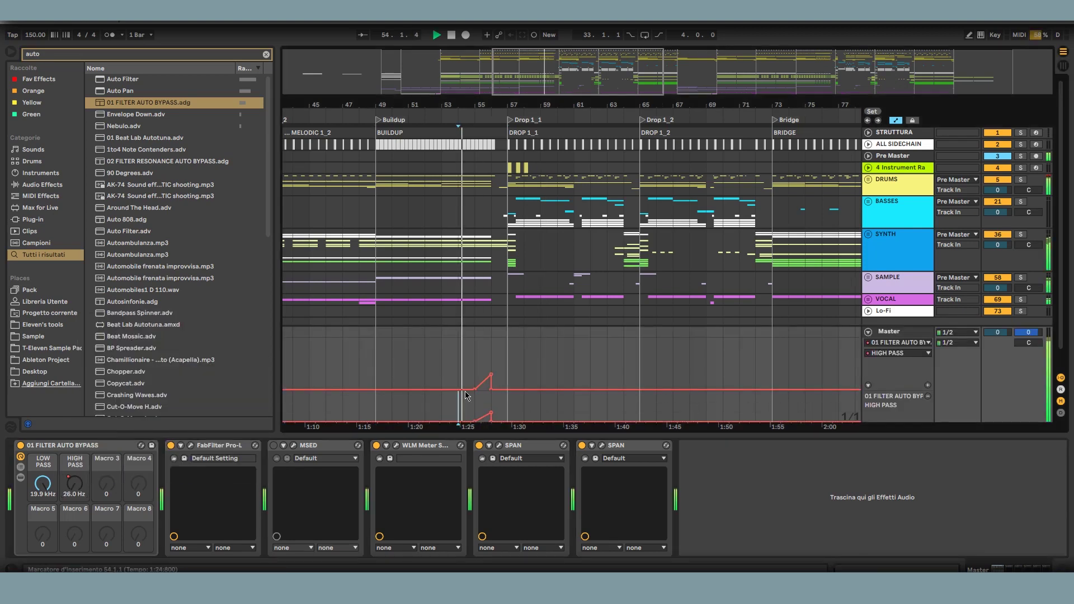
pyautogui.scroll(5, 465, 396)
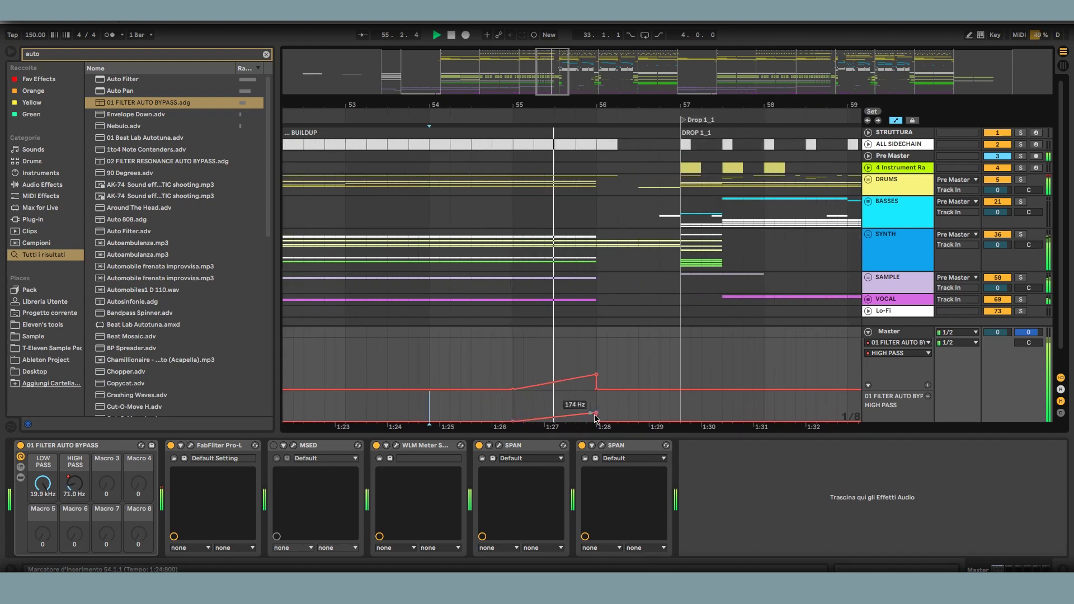
pyautogui.scroll(-4, 660, 358)
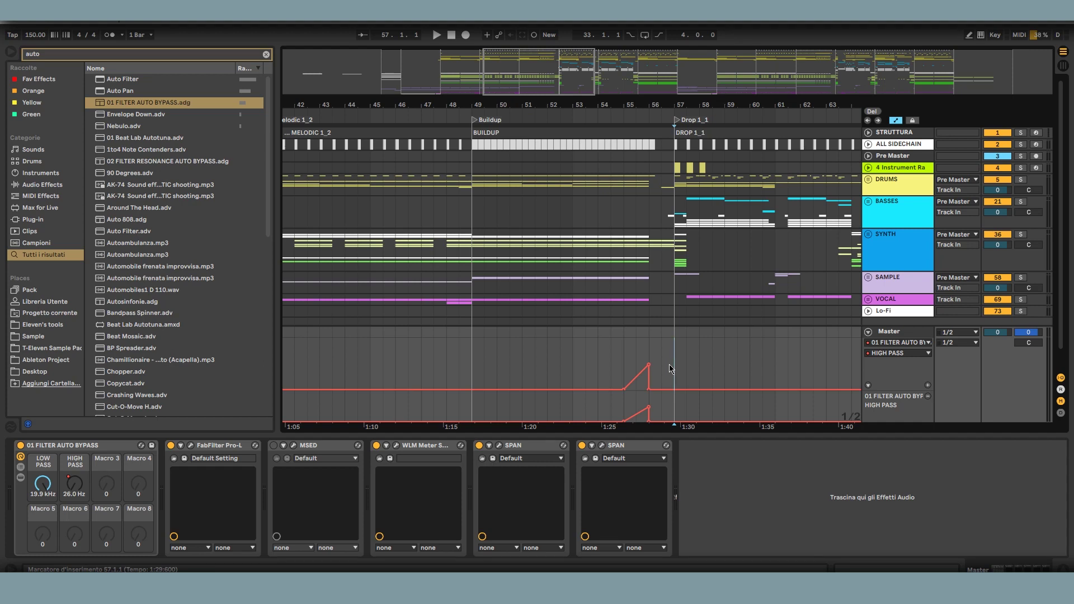
# Step: Unfold the SYNTH group, collapse its individual tracks and show the group's automation lanes
pyautogui.click(471, 368)
pyautogui.click(869, 234)
pyautogui.scroll(-5, 547, 247)
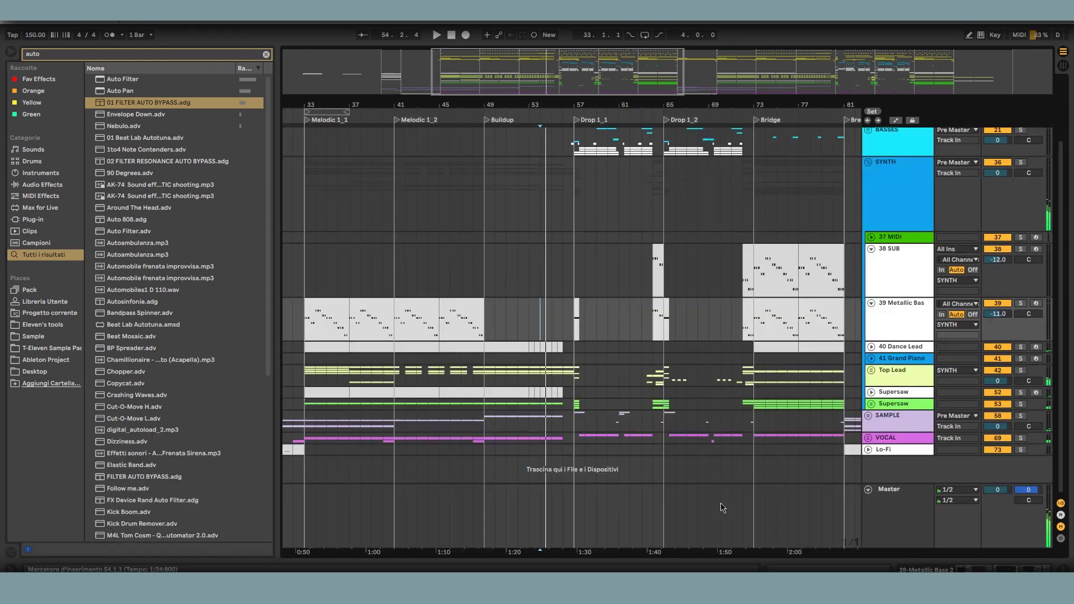
pyautogui.keyDown('alt'); pyautogui.click(871, 250); pyautogui.keyUp('alt')
pyautogui.press('a')
# Step: Move the starting point of the Master's HIGH PASS ramp back from bar 55 to bar 54
pyautogui.scroll(8, 559, 516)
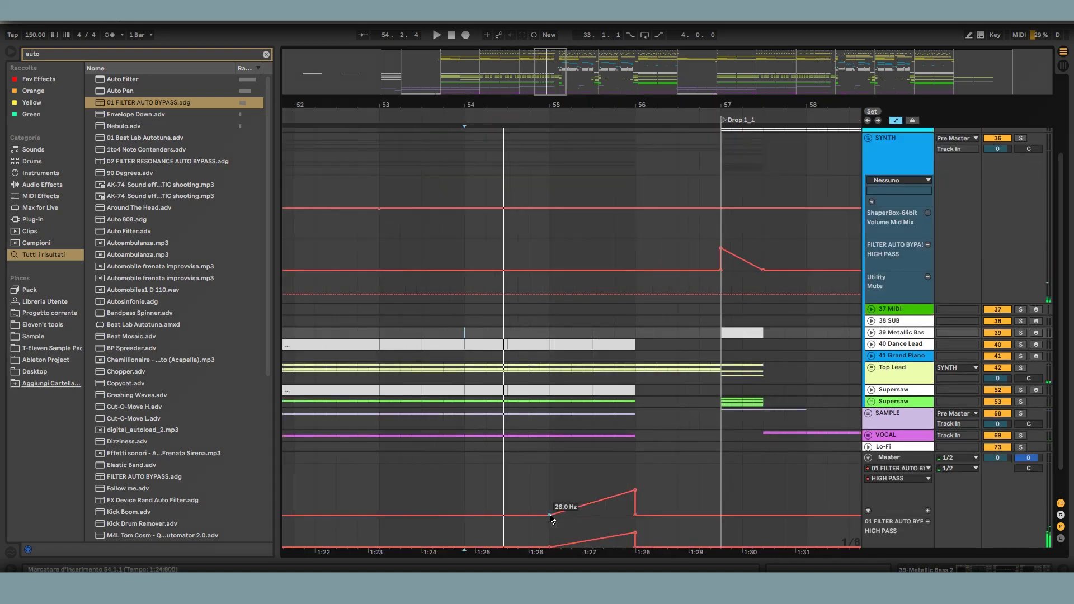
pyautogui.moveTo(550, 515); pyautogui.dragTo(464, 516)
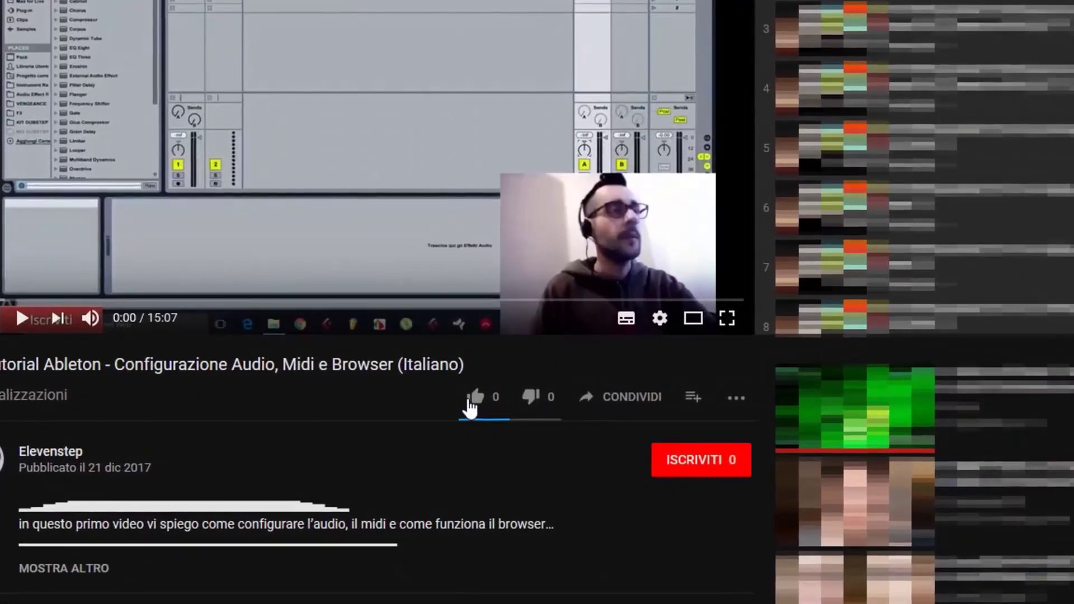
# Step: Like the Ableton configuration tutorial on YouTube and subscribe to its channel with notifications turned on
pyautogui.click(487, 408)
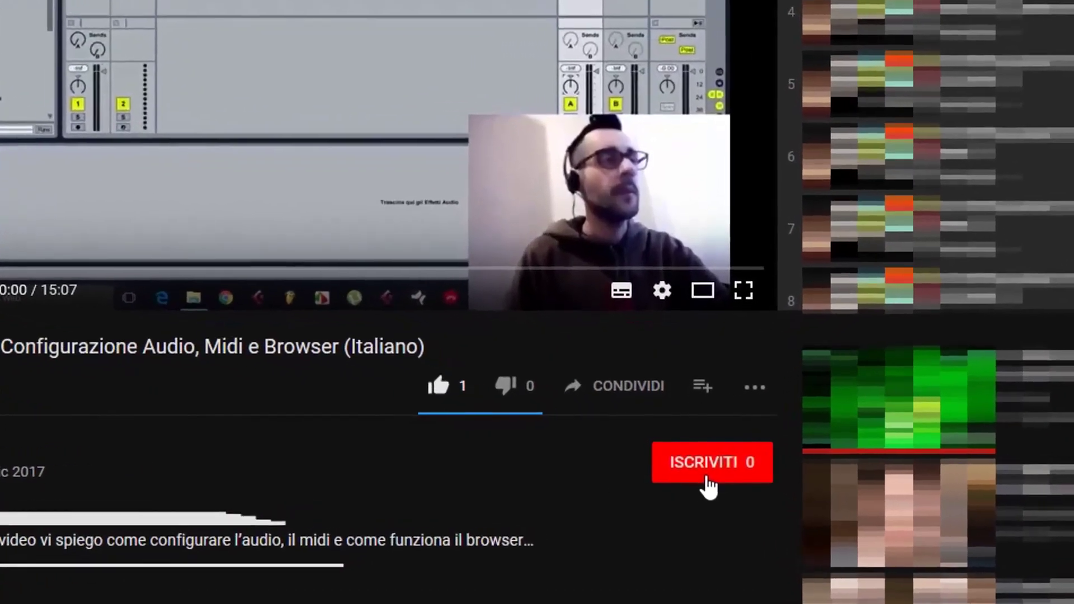
pyautogui.click(708, 485)
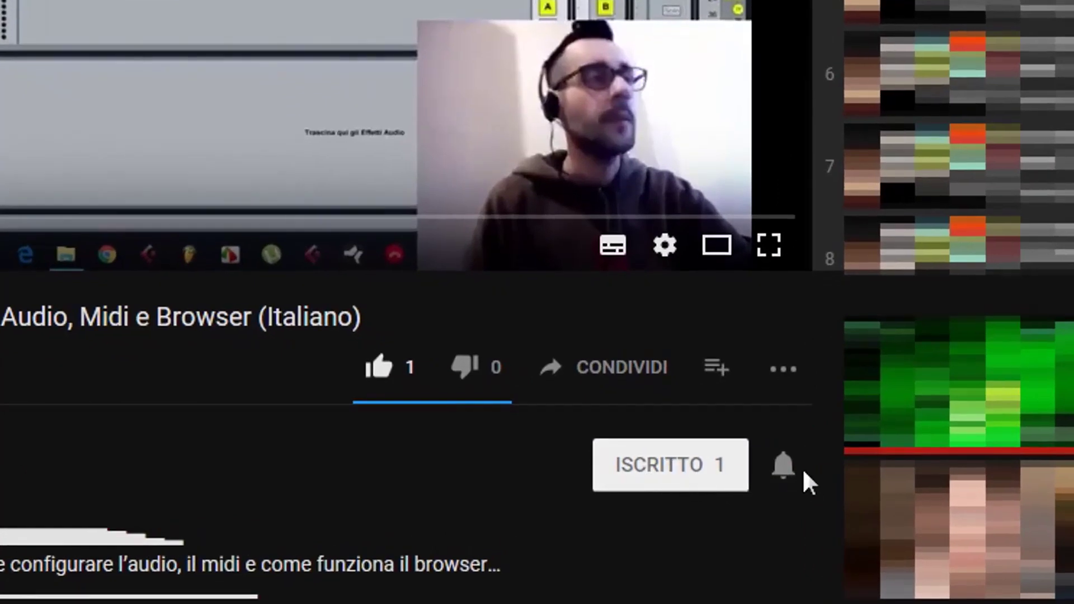
pyautogui.click(788, 476)
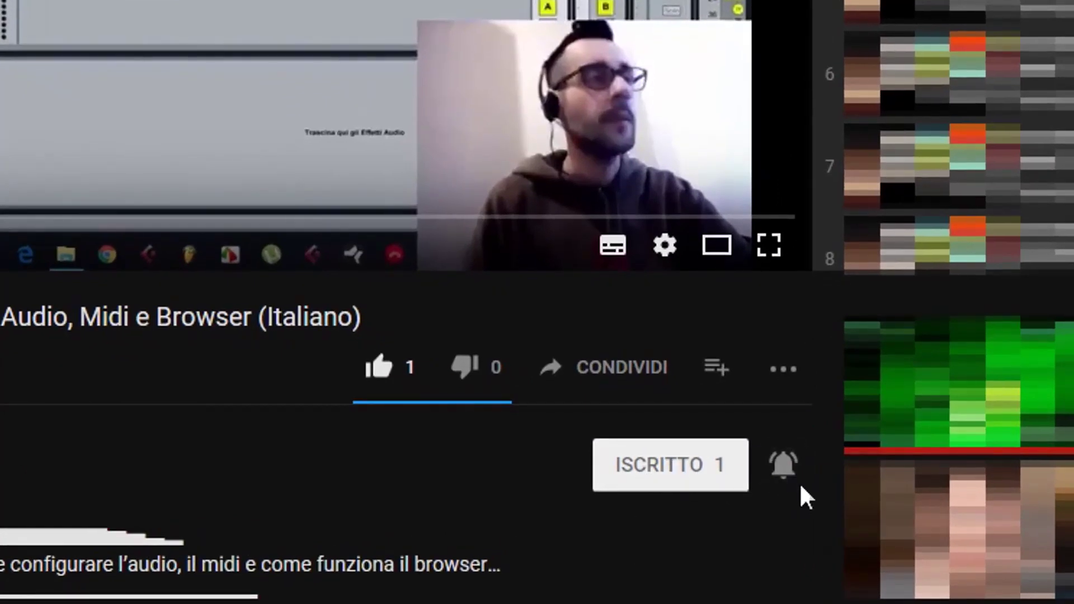